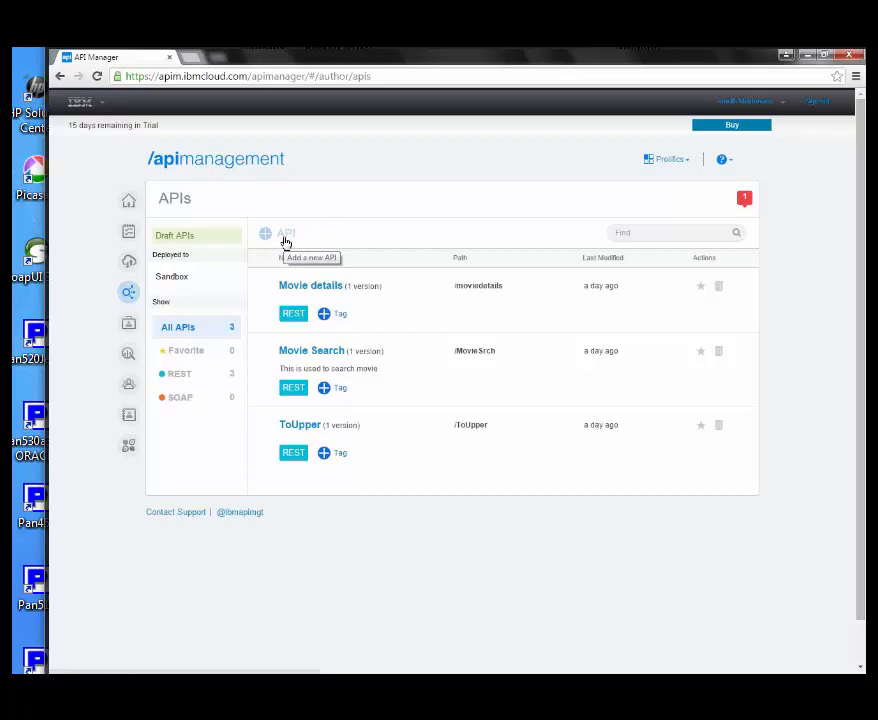
Compose a new API named trailer with the path /trailer and the description "Get the movie details".
click(285, 242)
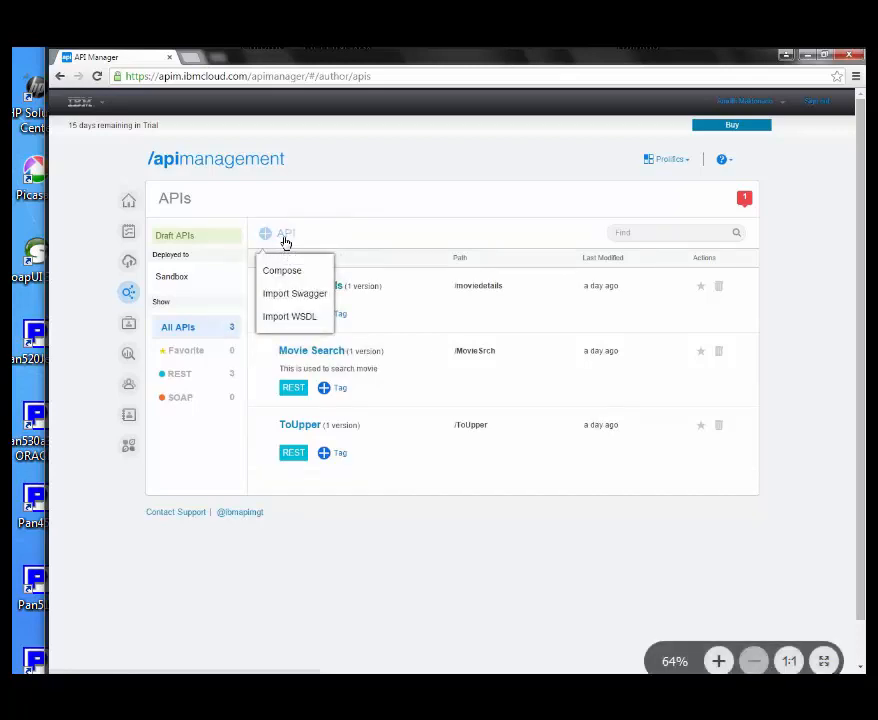
click(824, 661)
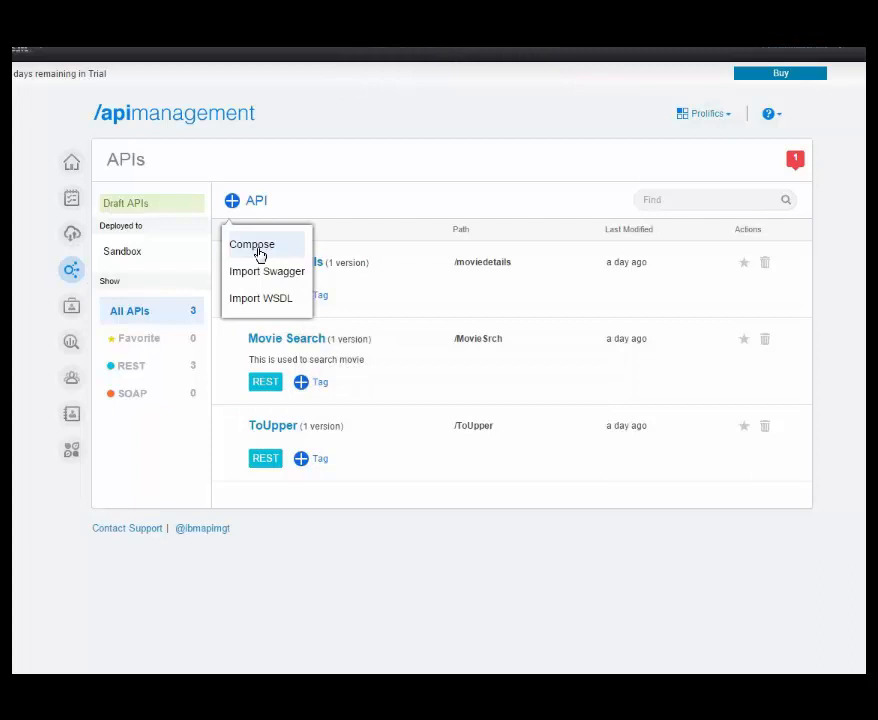
click(260, 255)
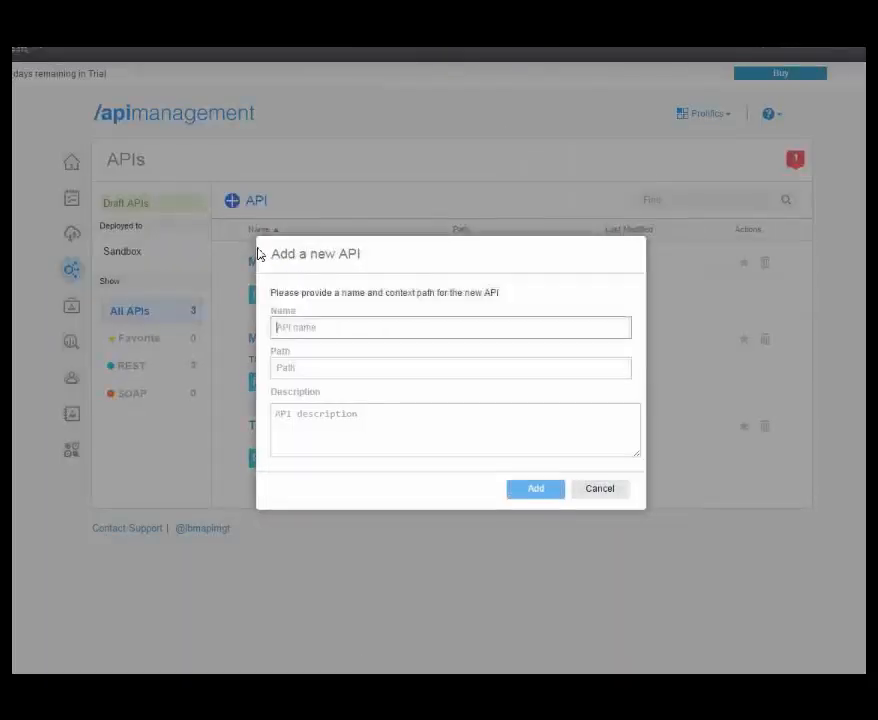
text(trailer)
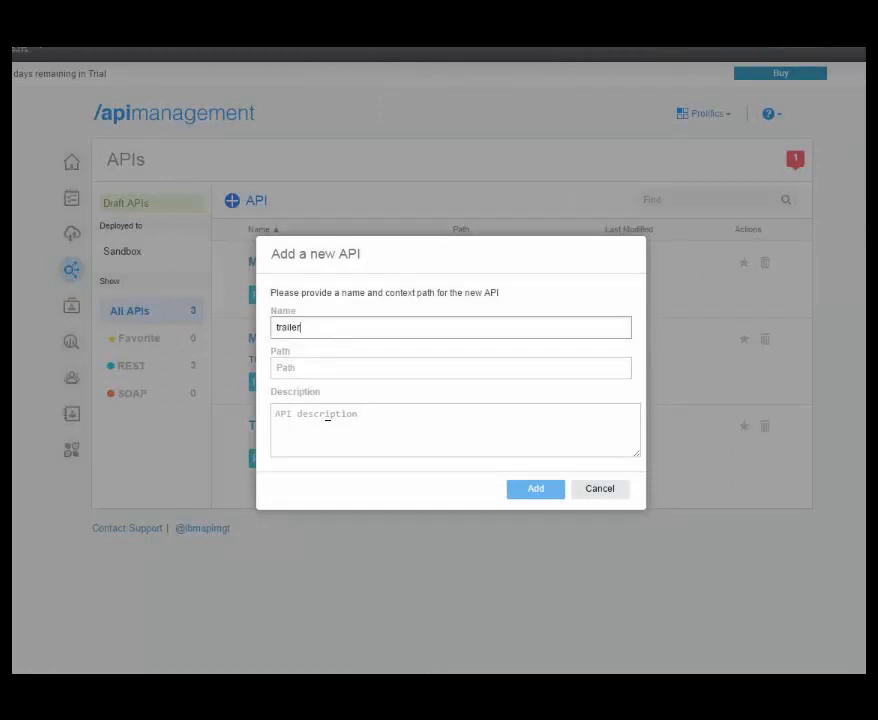
click(324, 369)
text(/tr)
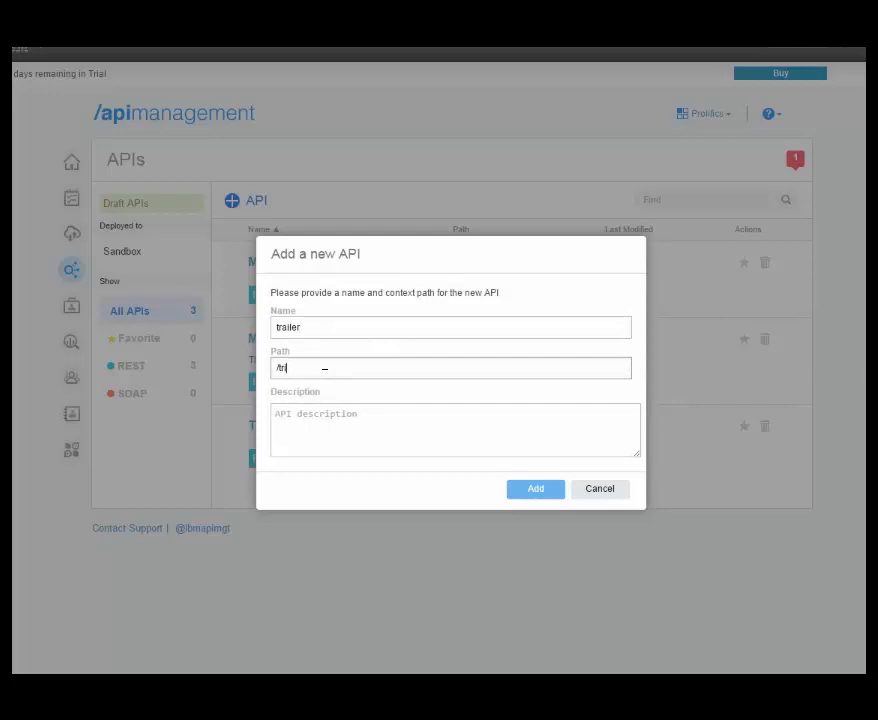
text(ailer)
click(360, 414)
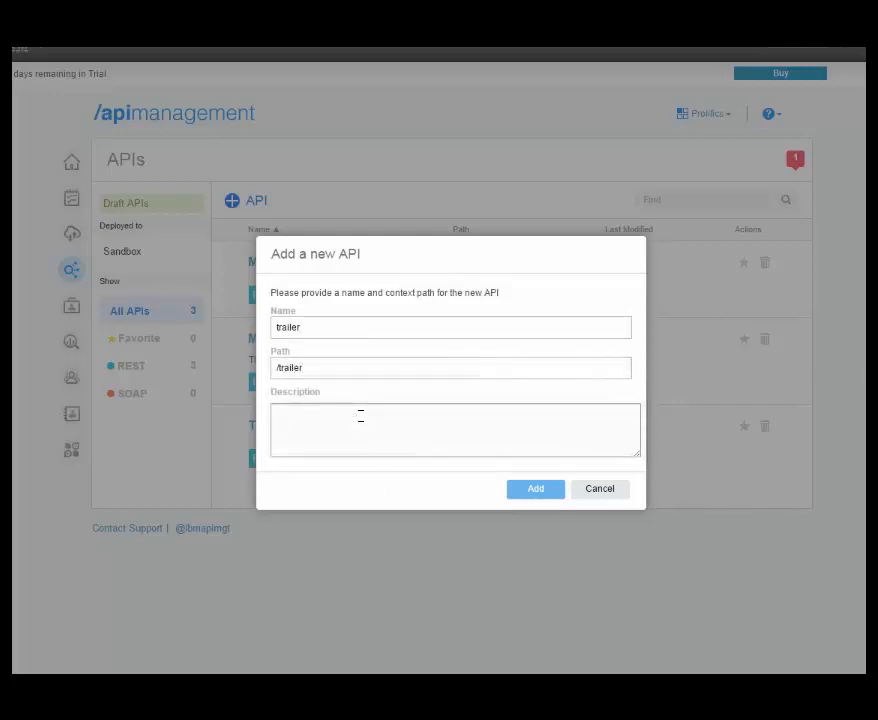
text(Get the movie details)
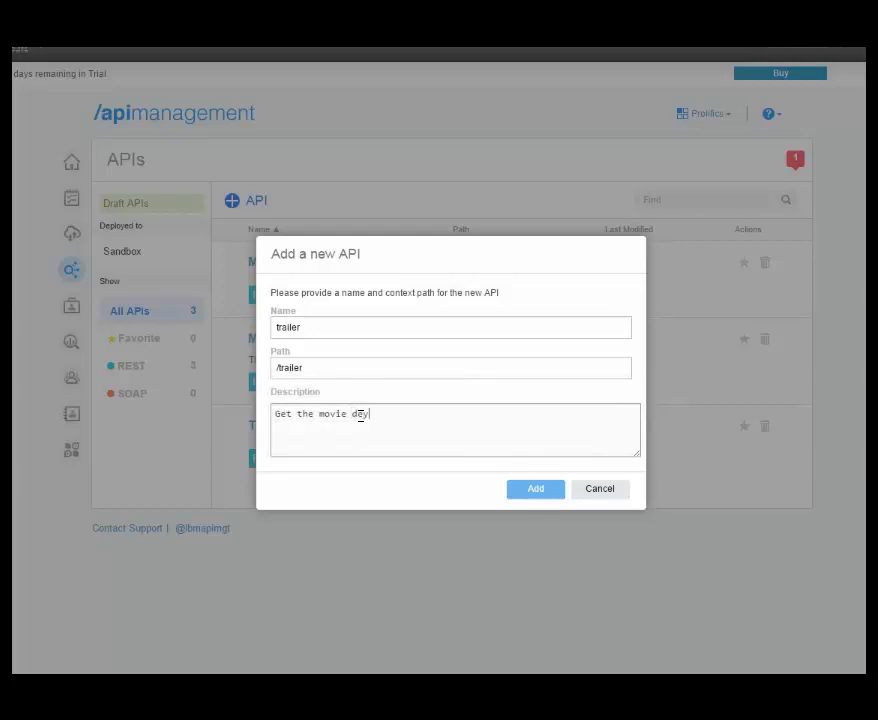
click(531, 499)
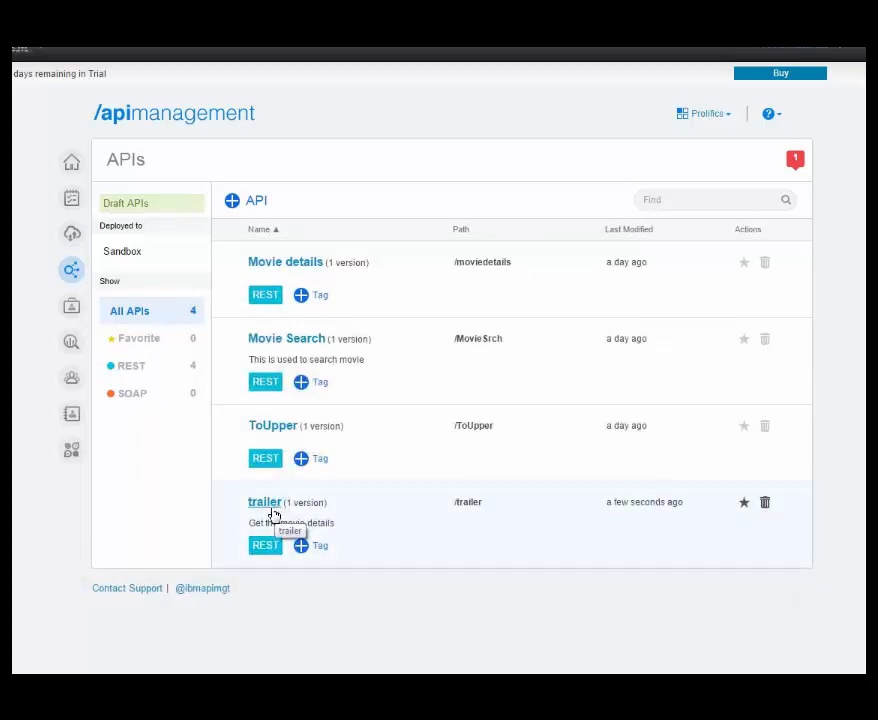
Open the trailer API and start a new resource that keeps only the GET method.
click(271, 510)
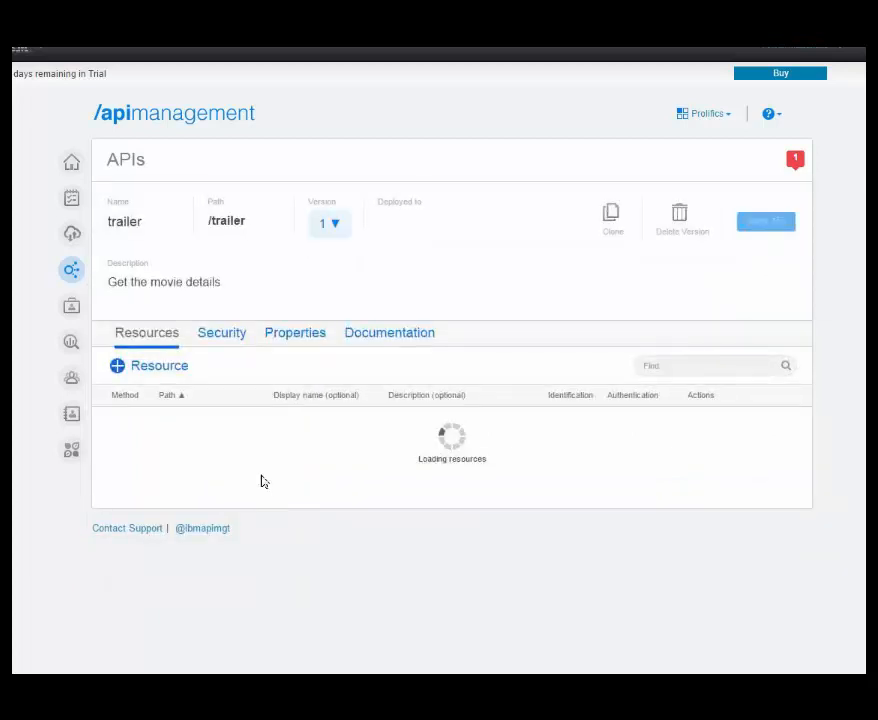
click(177, 371)
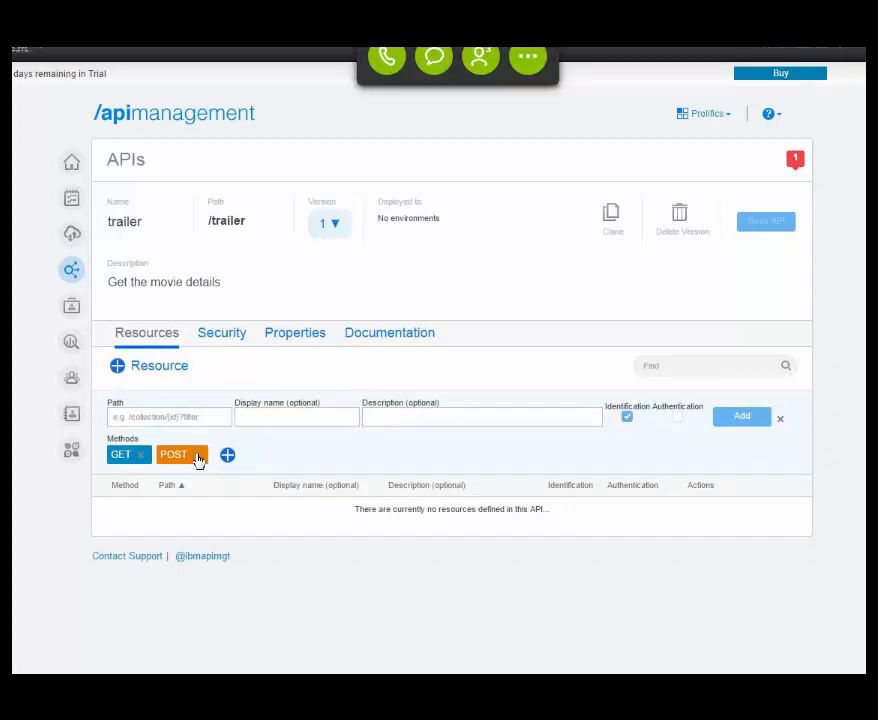
click(197, 459)
Copy /trailer?title_id= from the text editor's notes and paste it as the new resource's path.
click(164, 416)
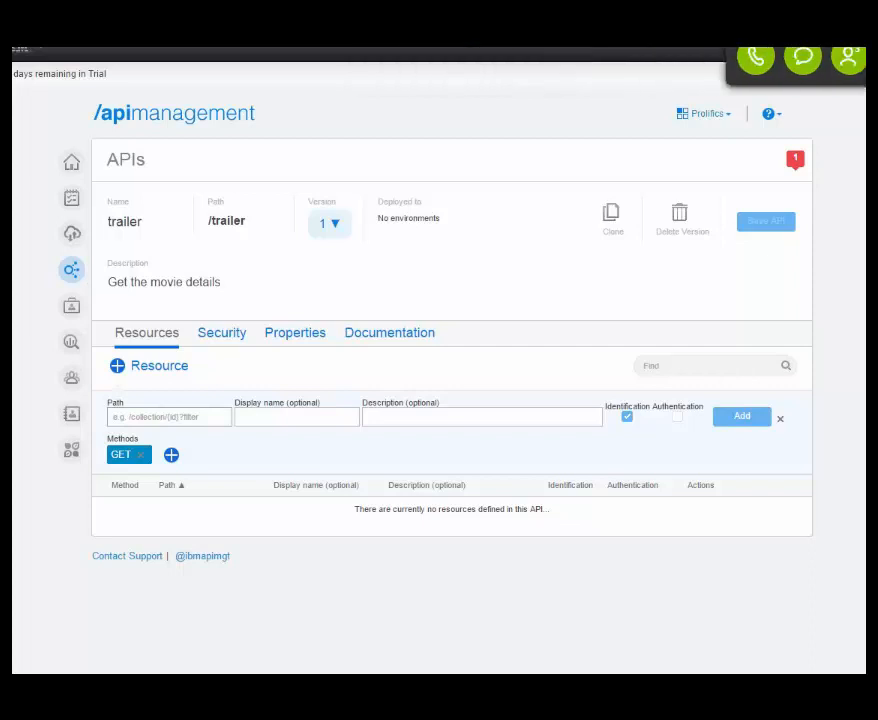
key(alt+Tab)
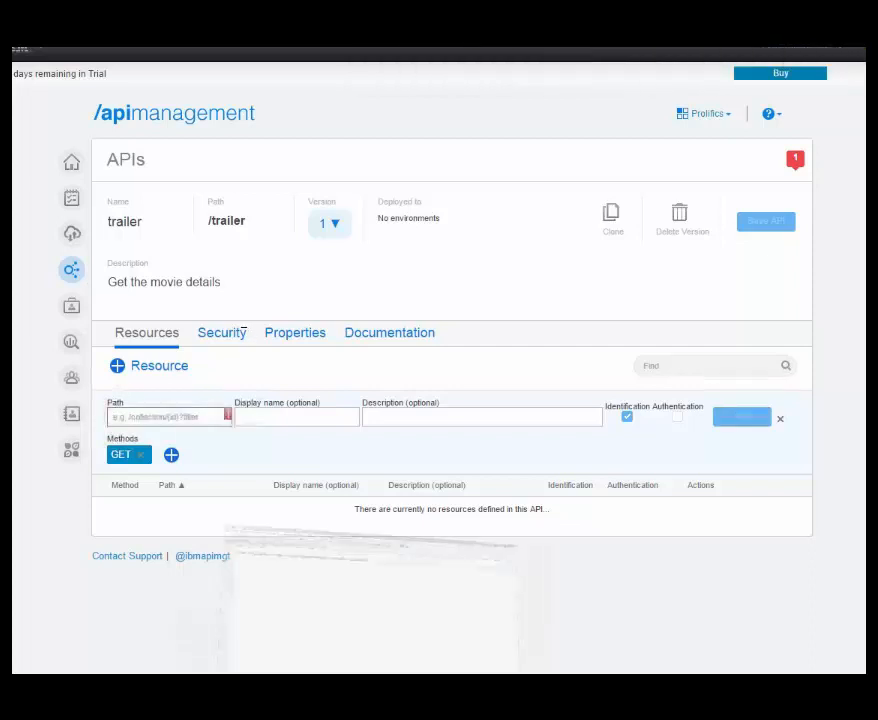
drag(125, 62, 12, 62)
key(ctrl+c)
mouse_move(175, 700)
click(95, 630)
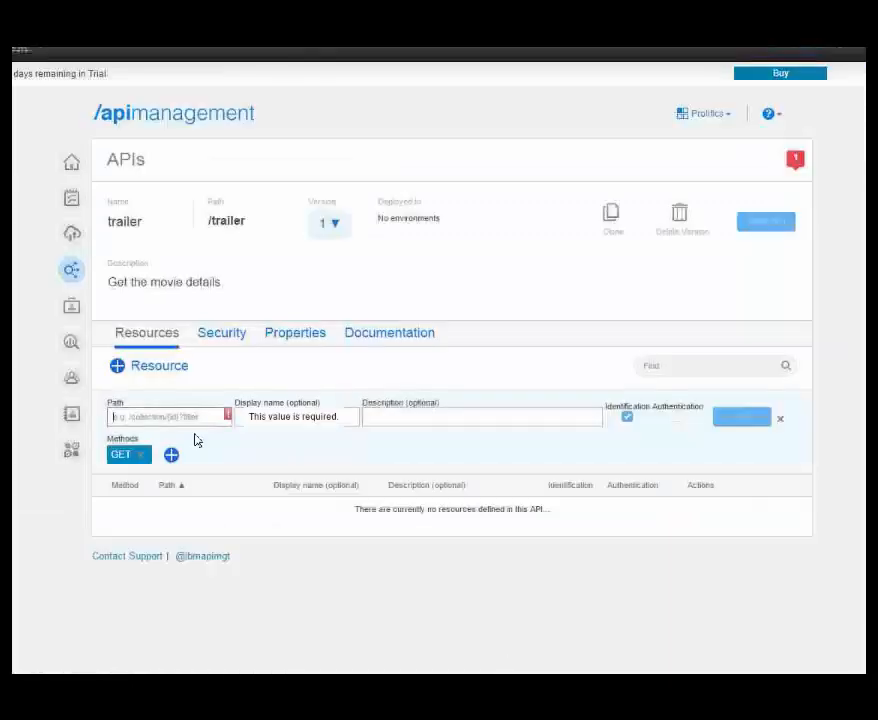
key(ctrl+v)
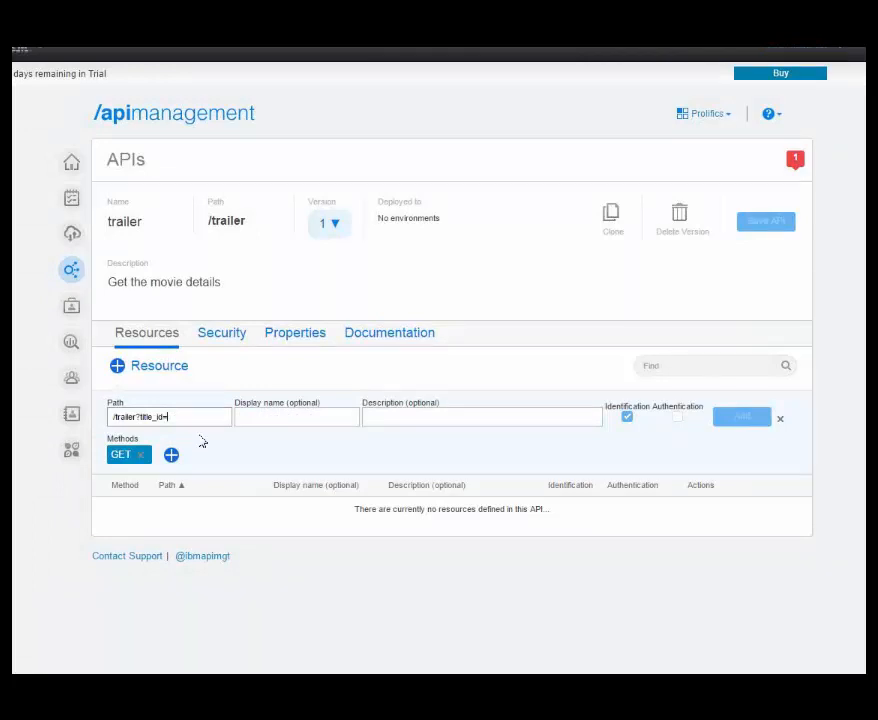
Give the new resource the display name trailer and add it to the API.
click(289, 420)
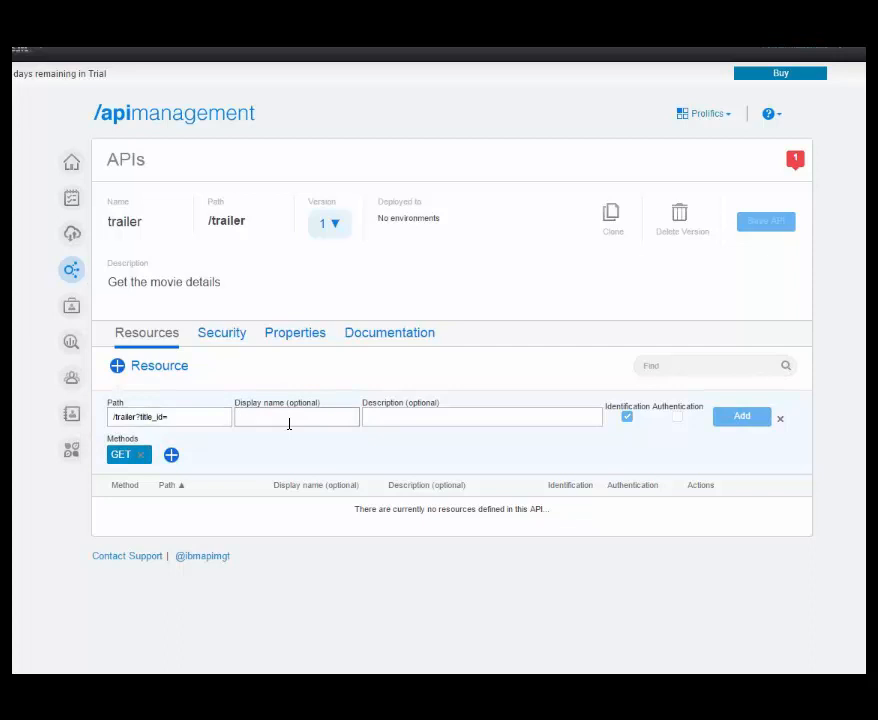
text(trailer)
click(729, 414)
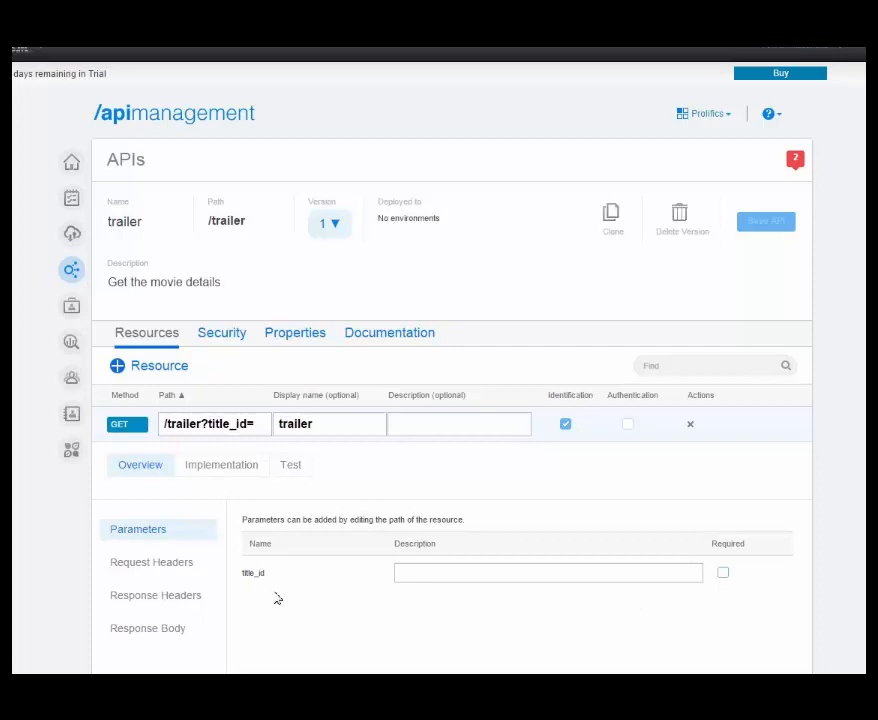
click(184, 570)
click(178, 600)
click(143, 529)
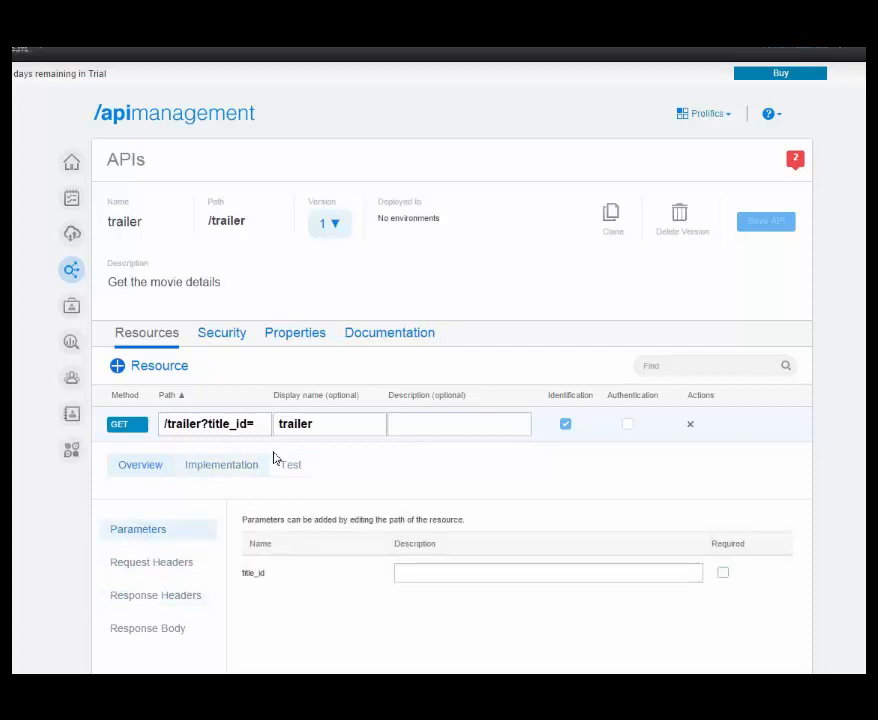
click(229, 470)
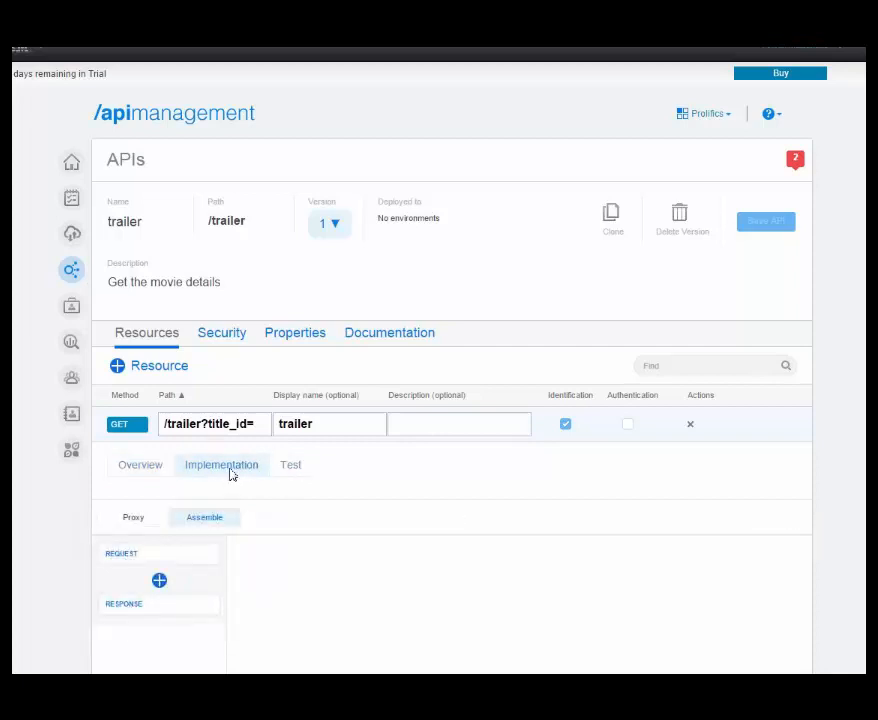
click(140, 526)
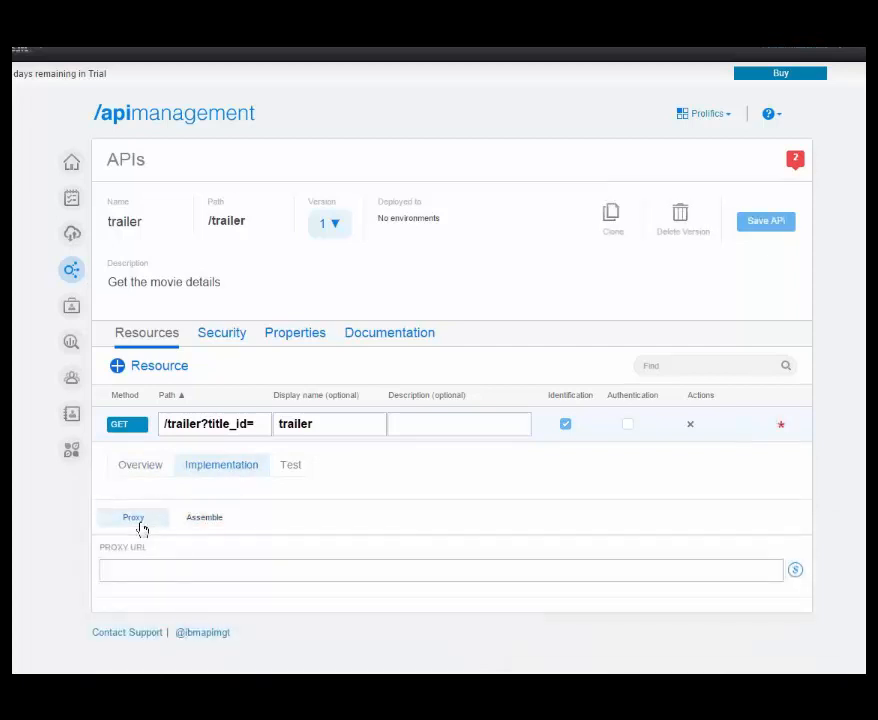
key(alt+Tab)
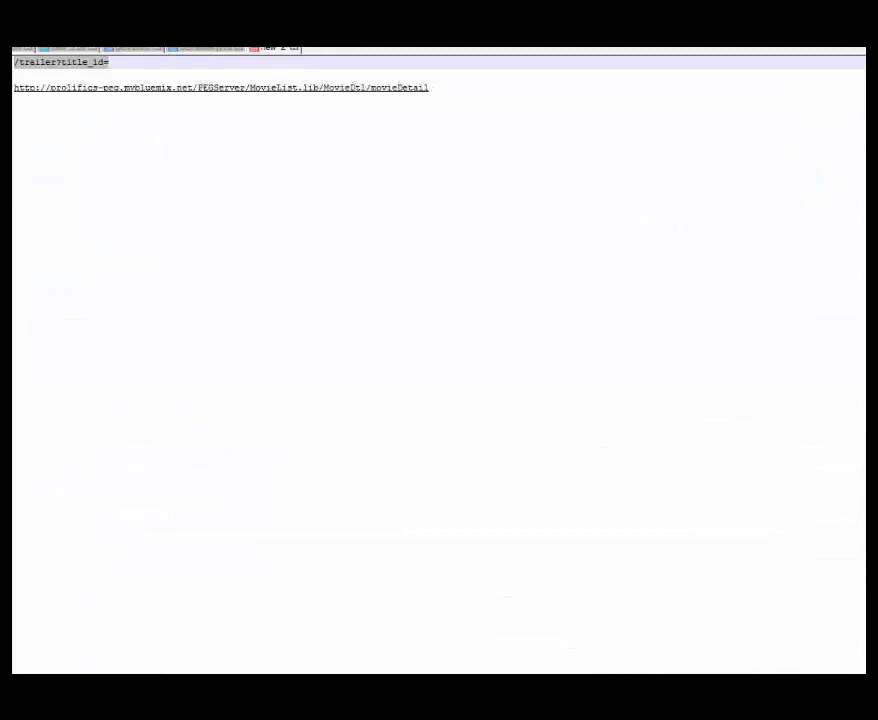
drag(428, 88, 14, 91)
key(ctrl+c)
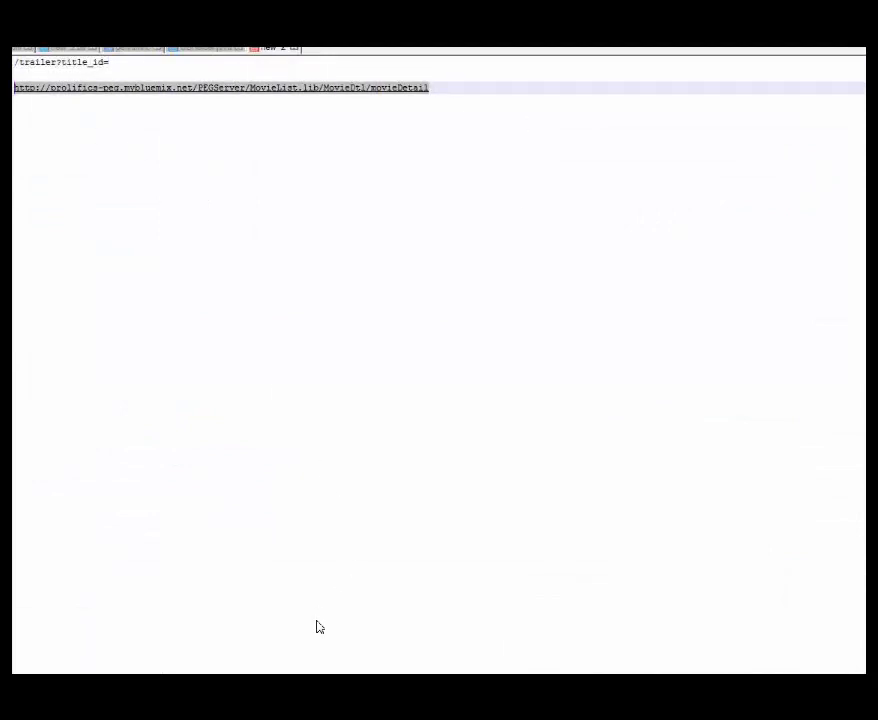
mouse_move(349, 708)
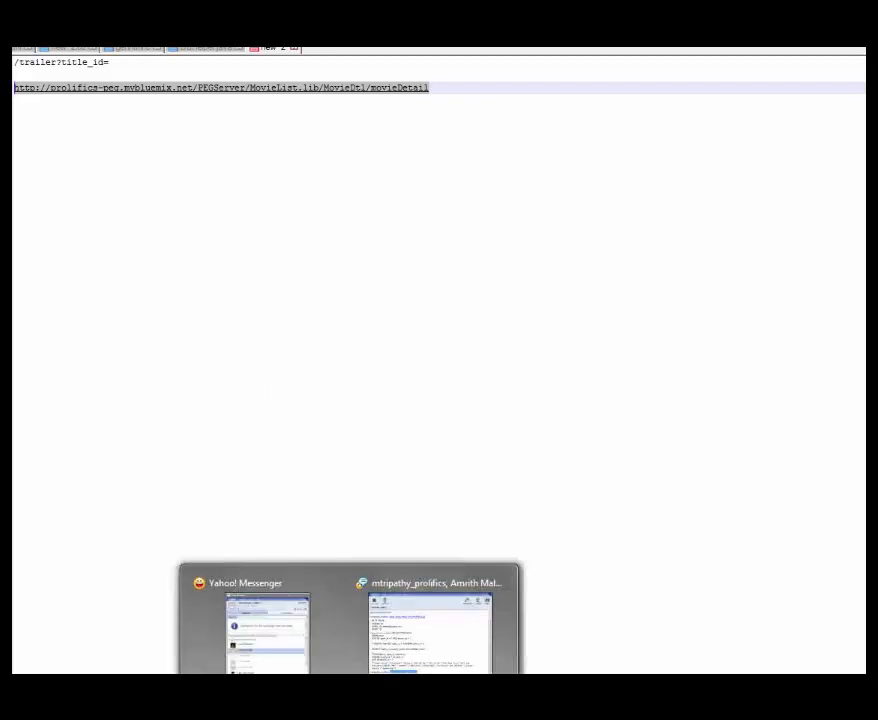
mouse_move(178, 708)
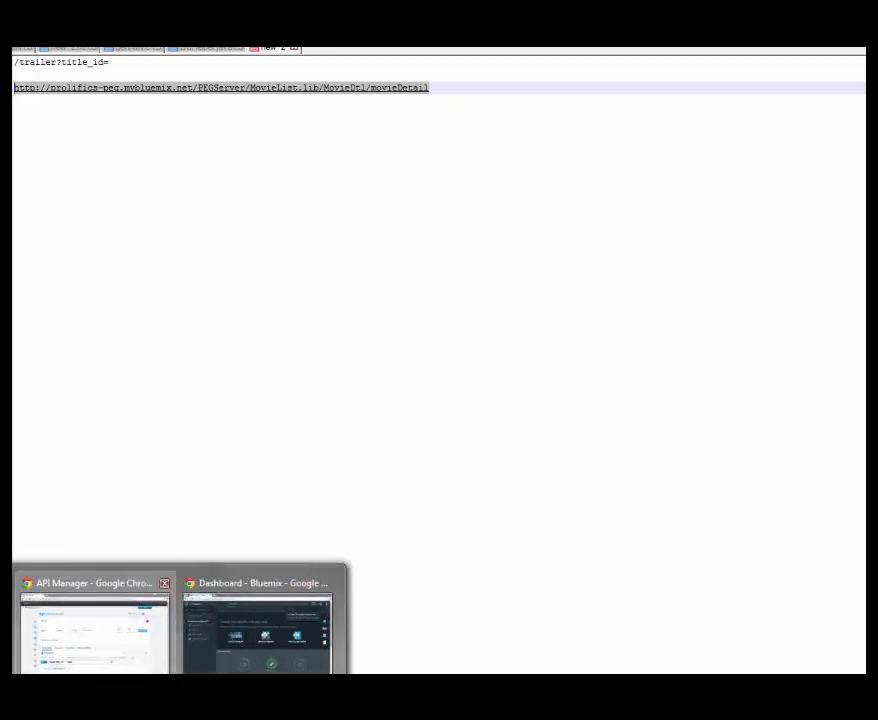
click(148, 648)
click(187, 572)
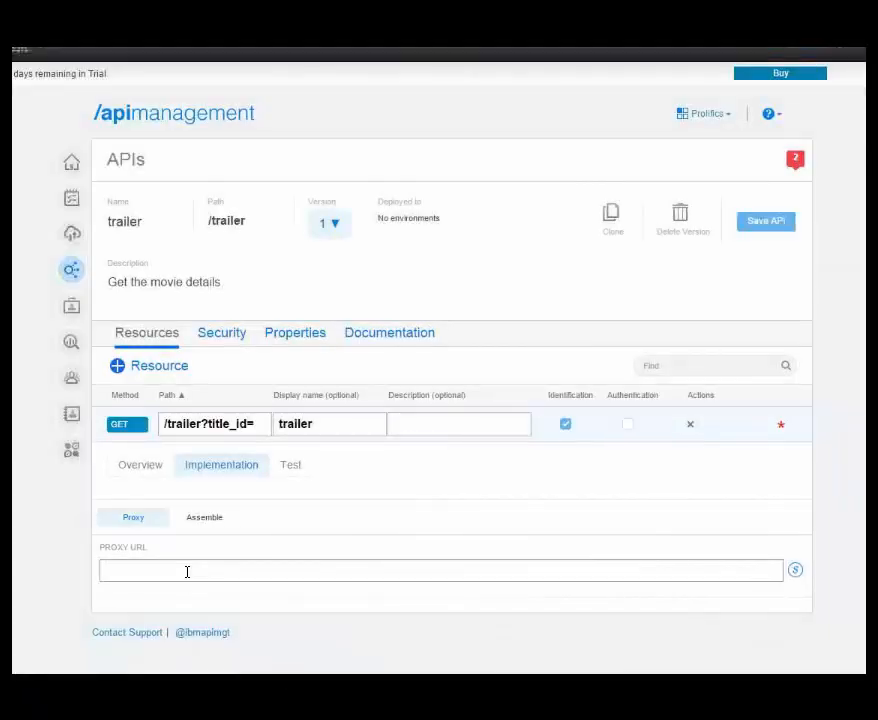
key(ctrl+v)
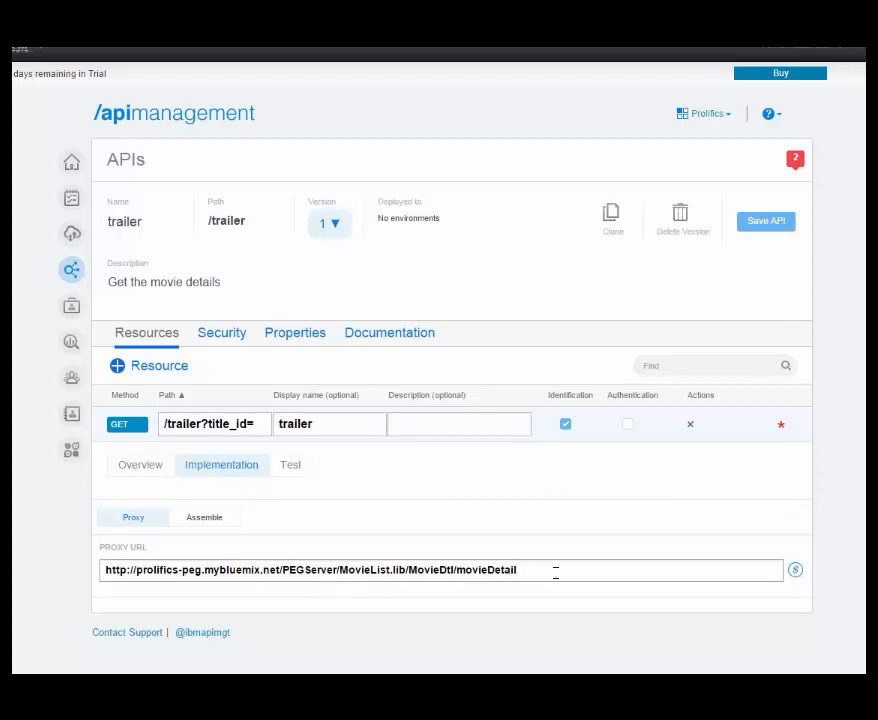
drag(136, 570, 279, 567)
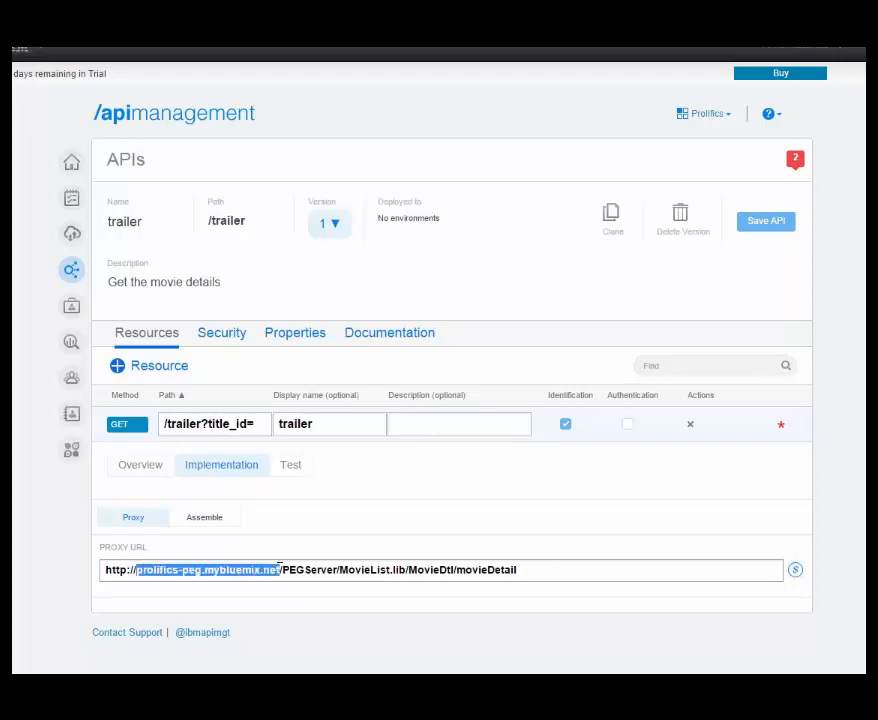
drag(283, 571, 332, 569)
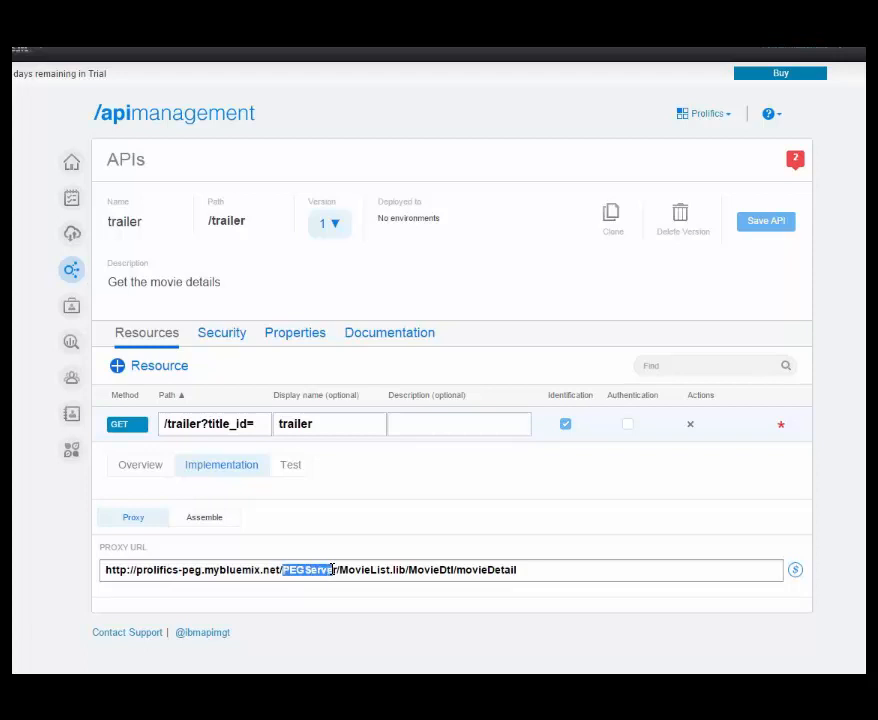
drag(342, 570, 396, 570)
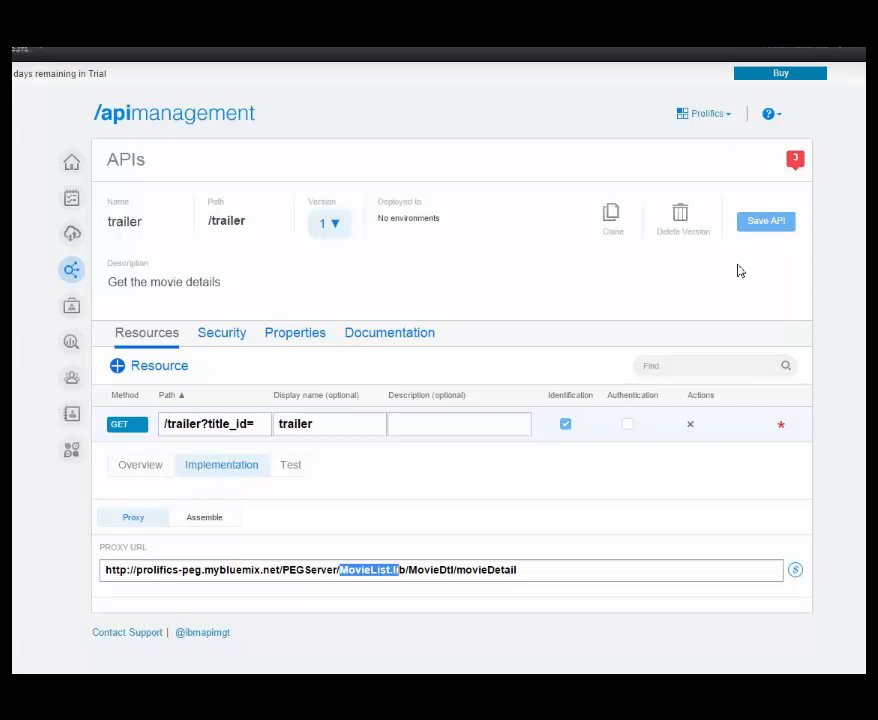
Save the trailer API with its GET resource and proxy implementation.
click(753, 233)
click(758, 230)
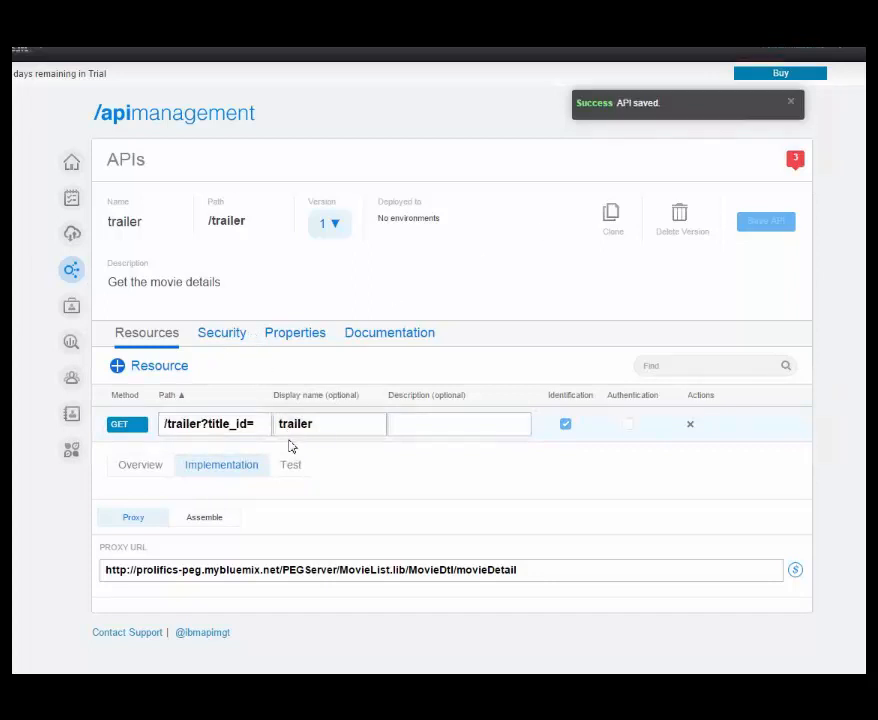
View the Basic authentication options in the trailer API's security settings, and switch user authentication to OAuth.
click(211, 338)
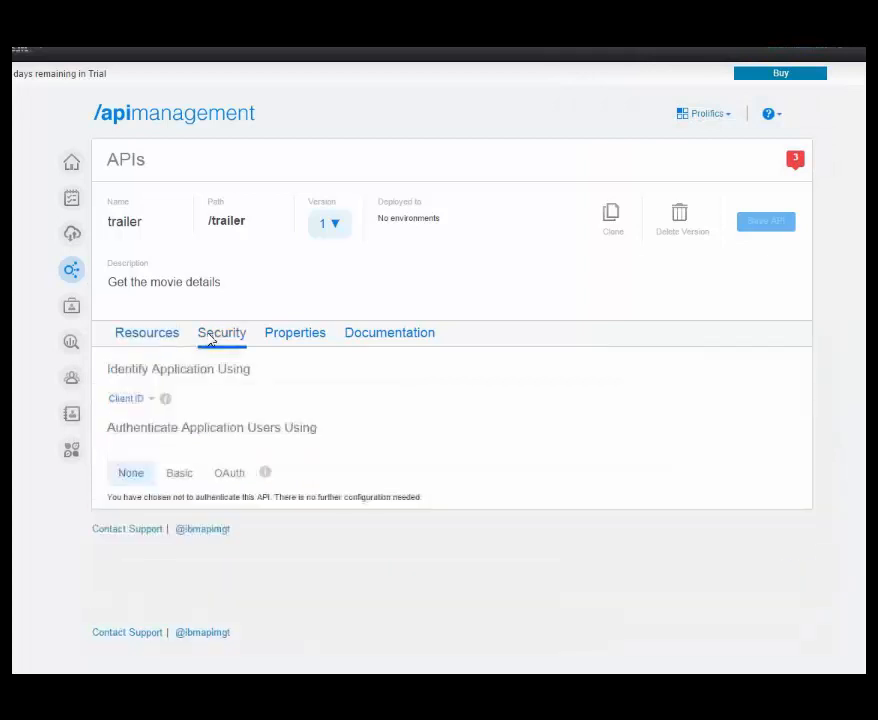
click(183, 477)
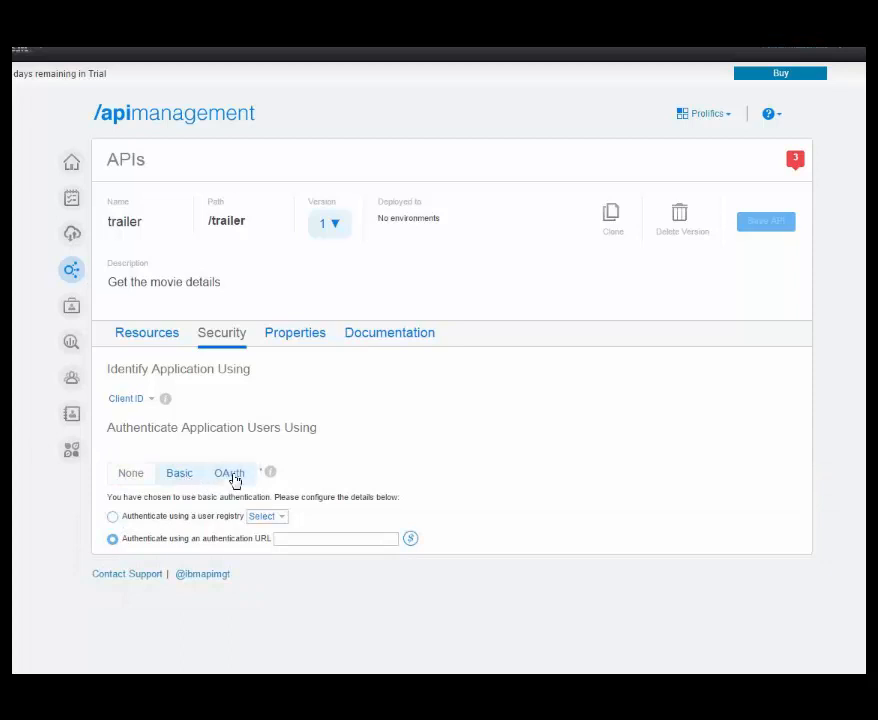
click(233, 477)
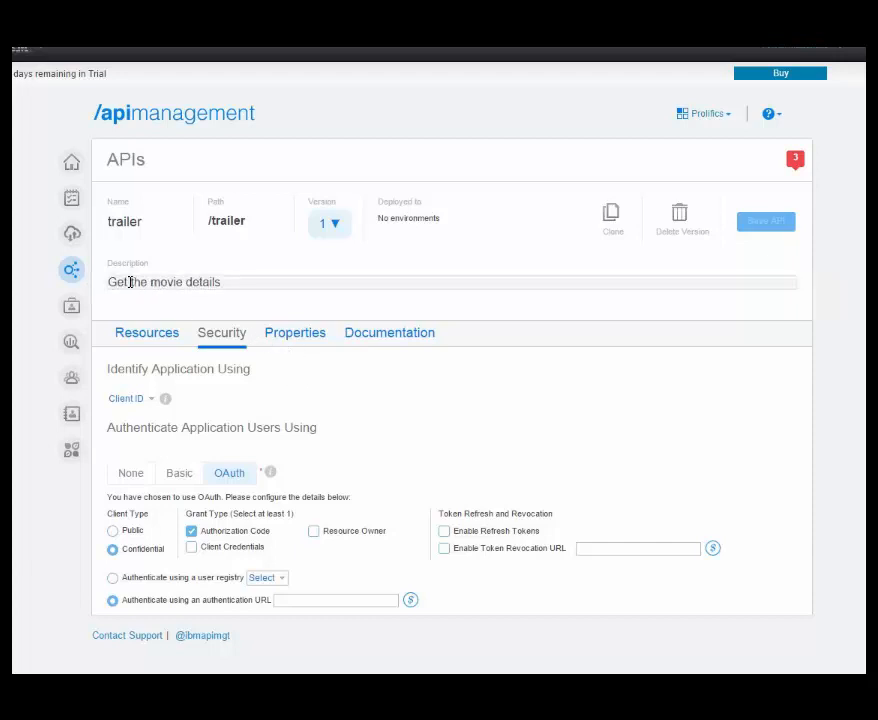
mouse_move(77, 279)
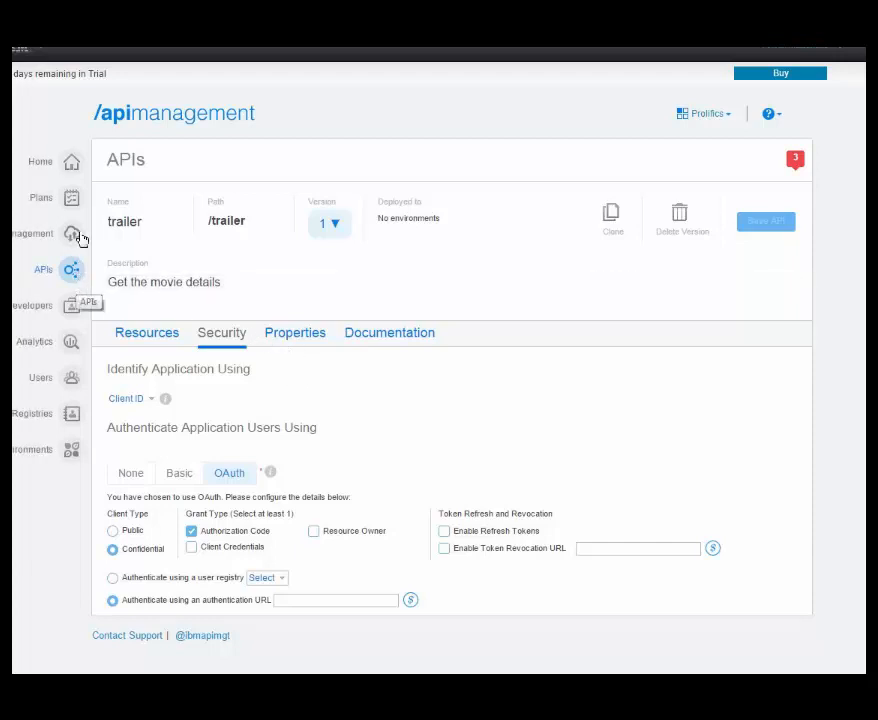
click(74, 199)
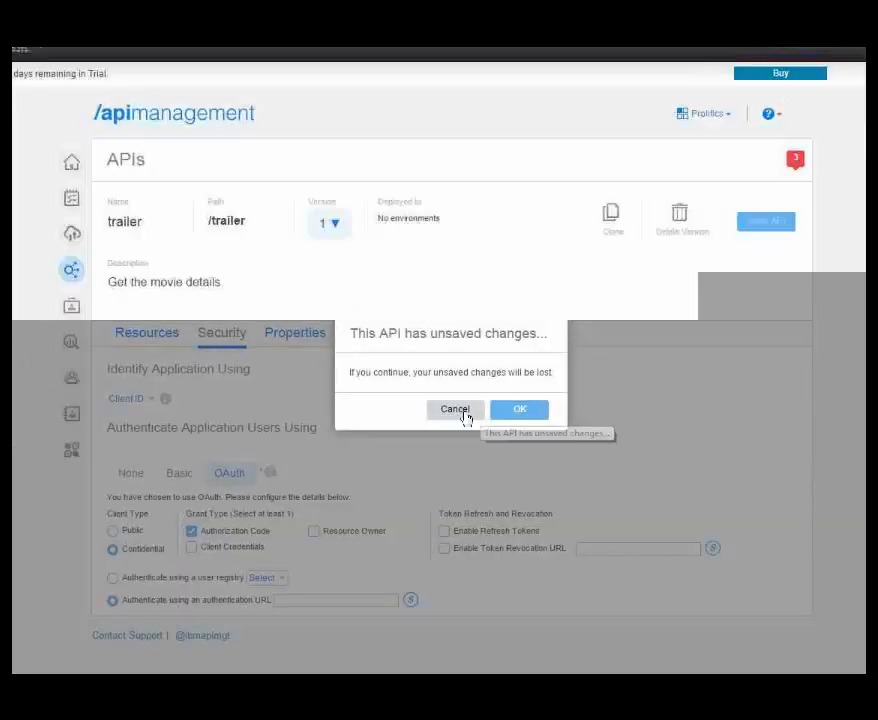
click(459, 410)
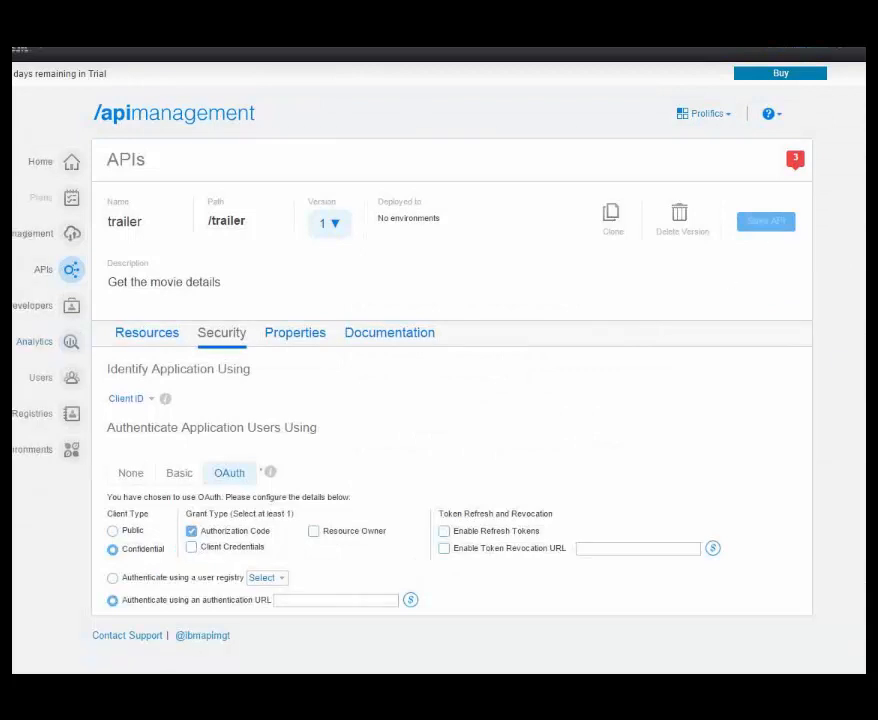
Return to the trailer API's resources and check the activity notifications and the GET resource's parameter overview.
click(147, 333)
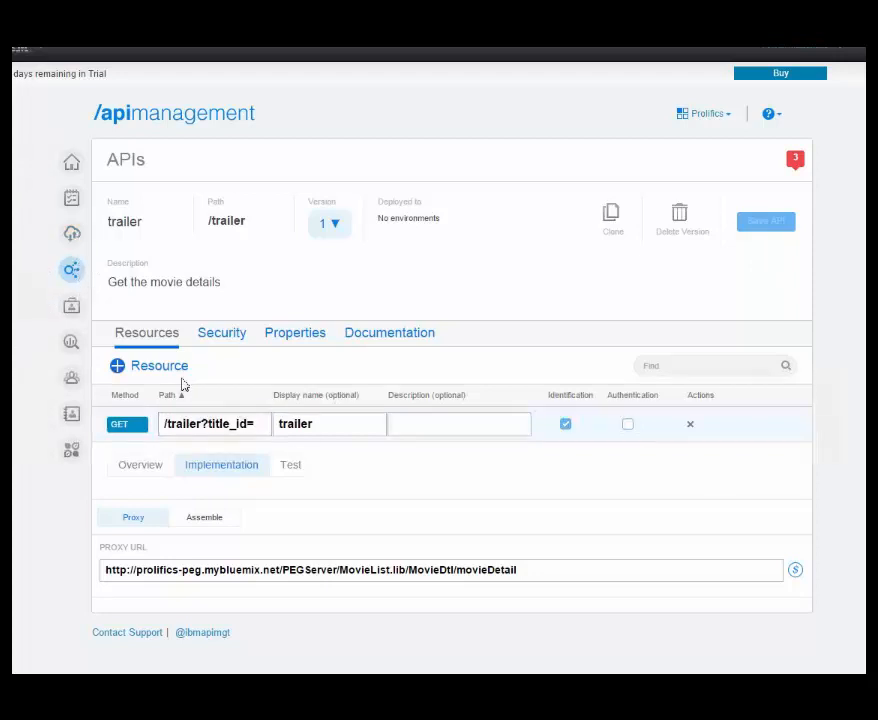
click(72, 199)
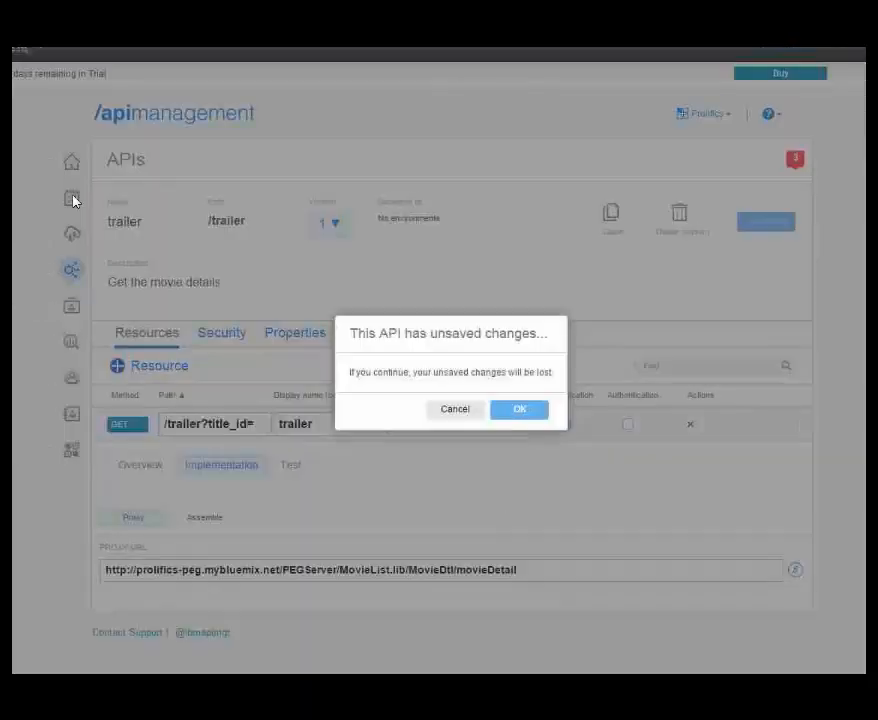
click(457, 410)
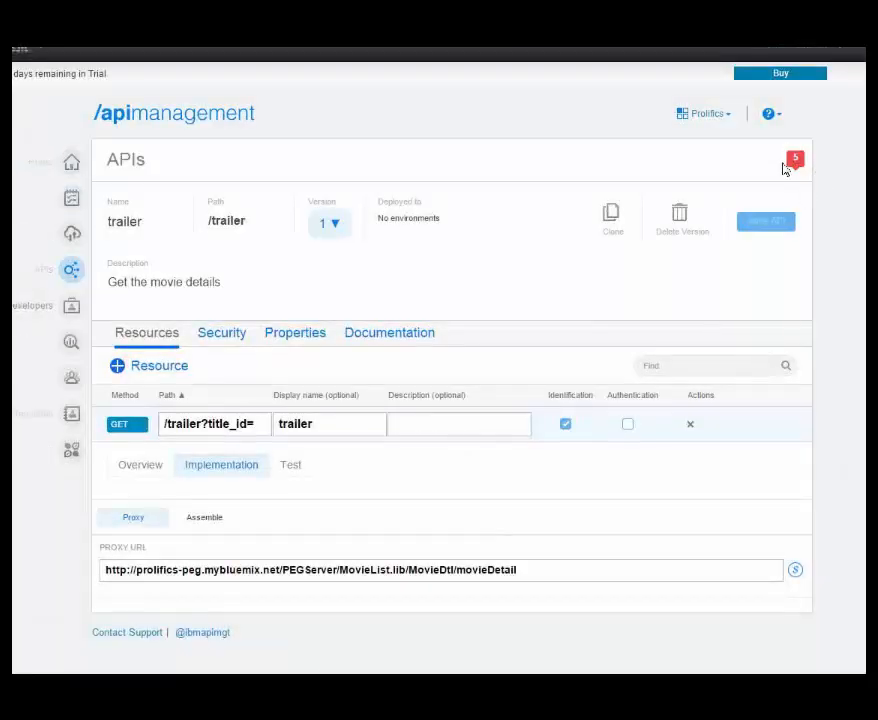
click(794, 160)
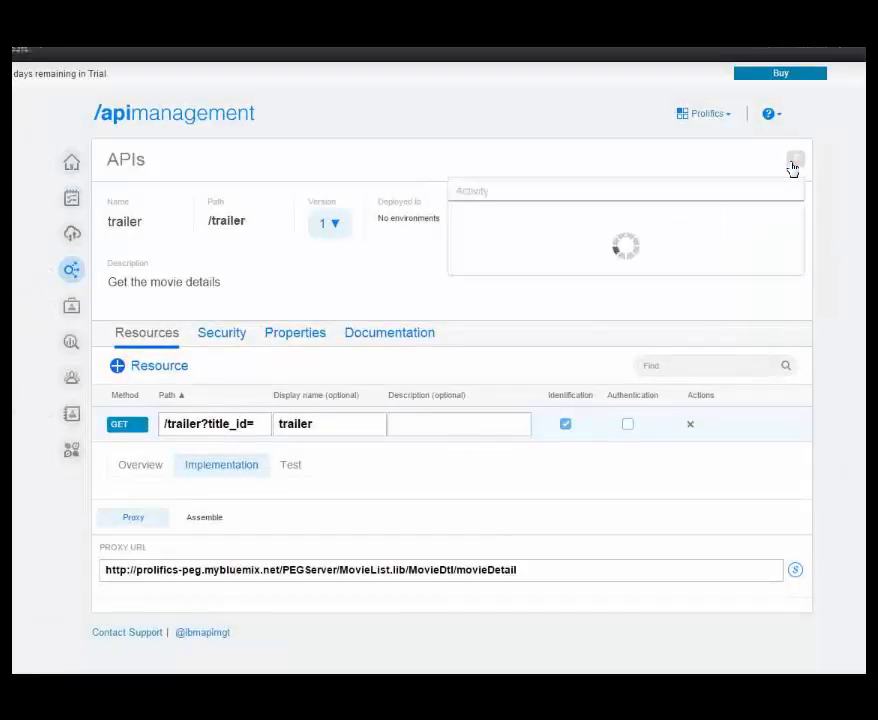
click(850, 295)
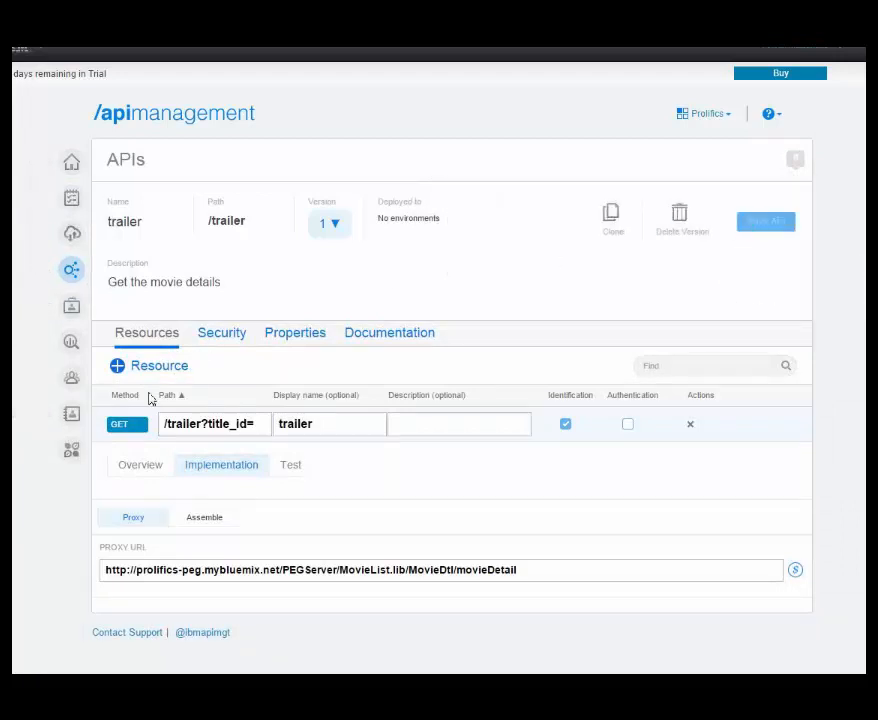
click(137, 466)
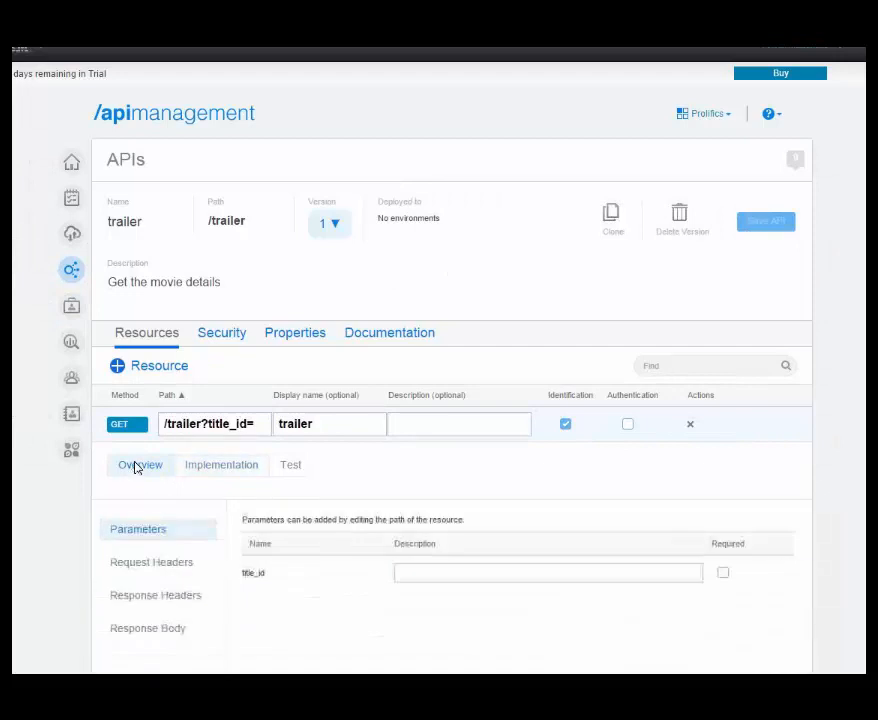
Leave the trailer API without keeping its unsaved changes and create a plan named sample2 with the description testing.
click(64, 203)
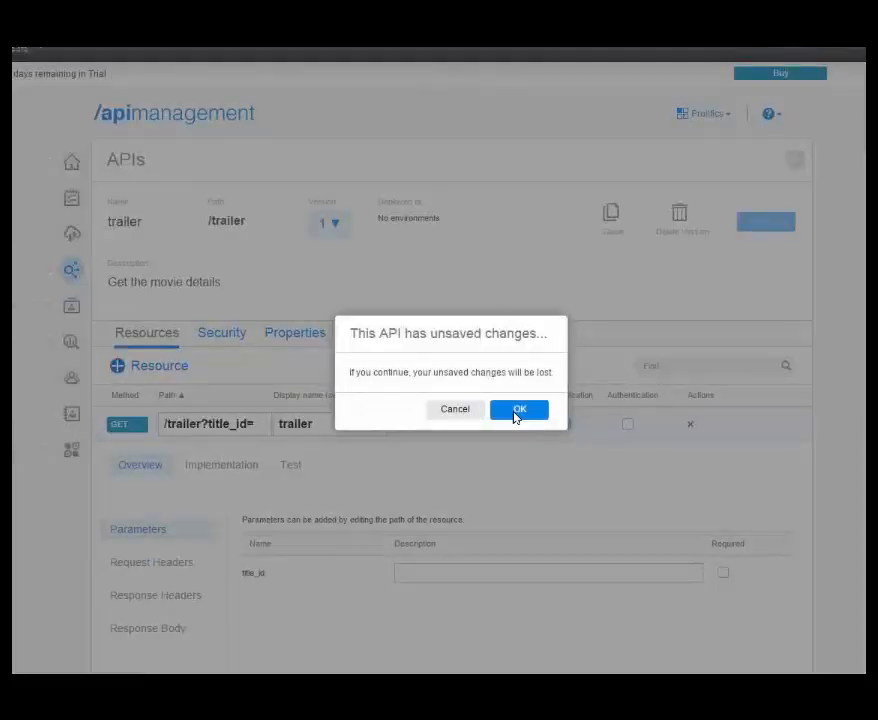
click(516, 412)
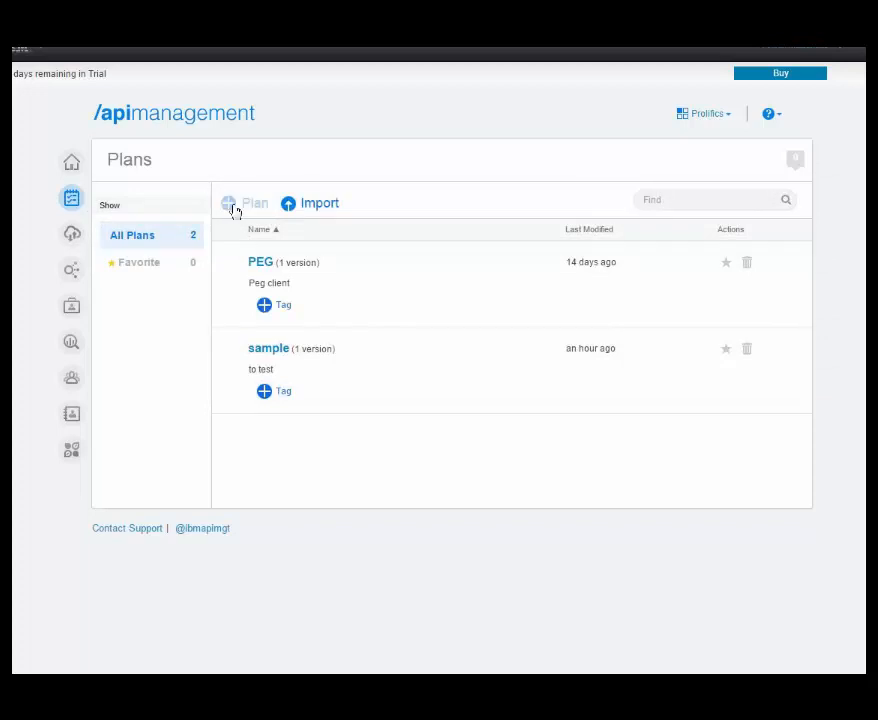
click(232, 205)
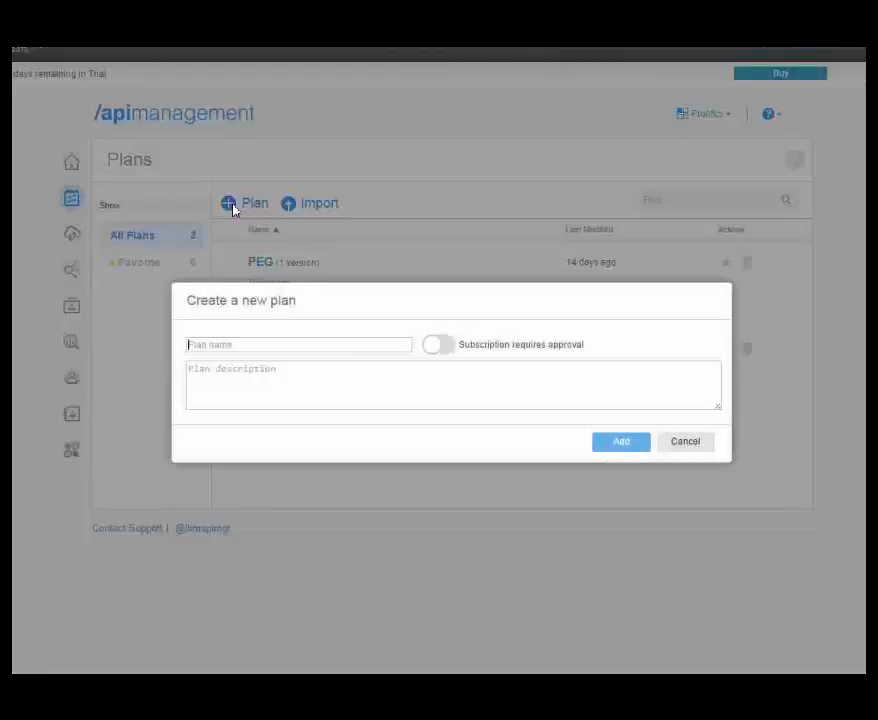
text(sample2)
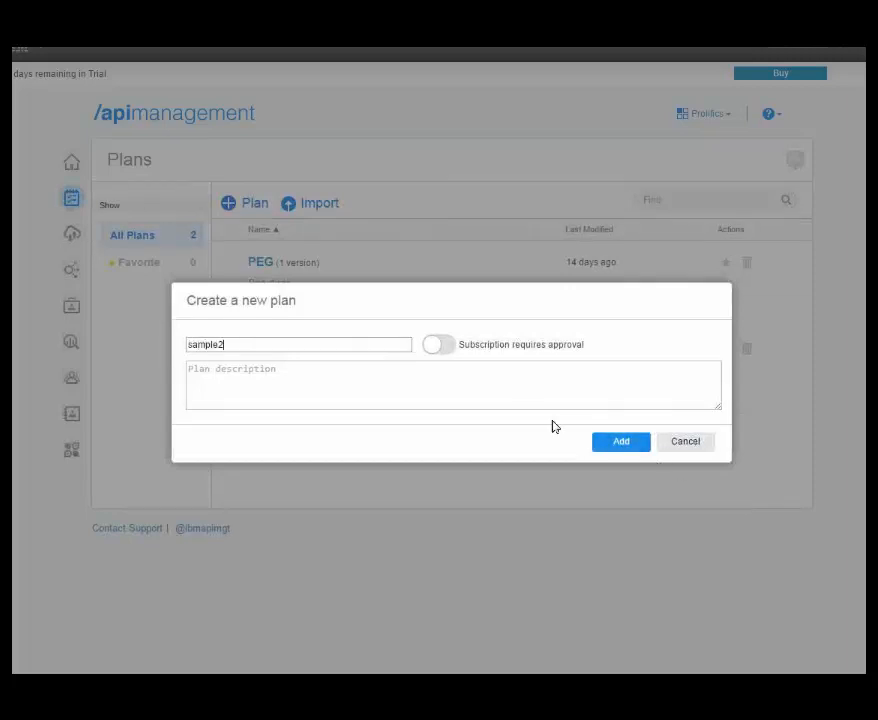
click(513, 395)
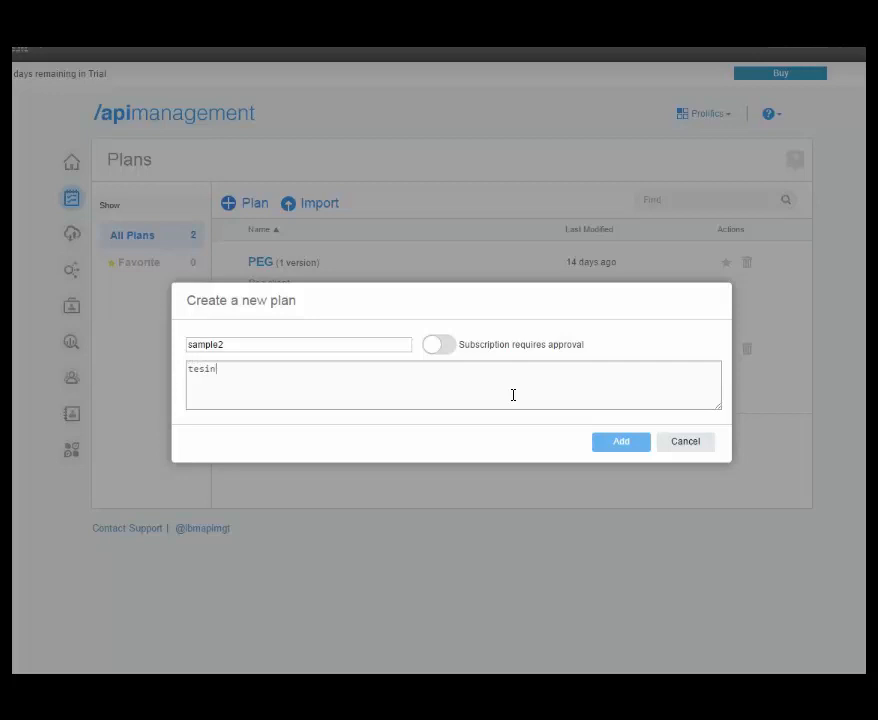
text(ting)
click(622, 446)
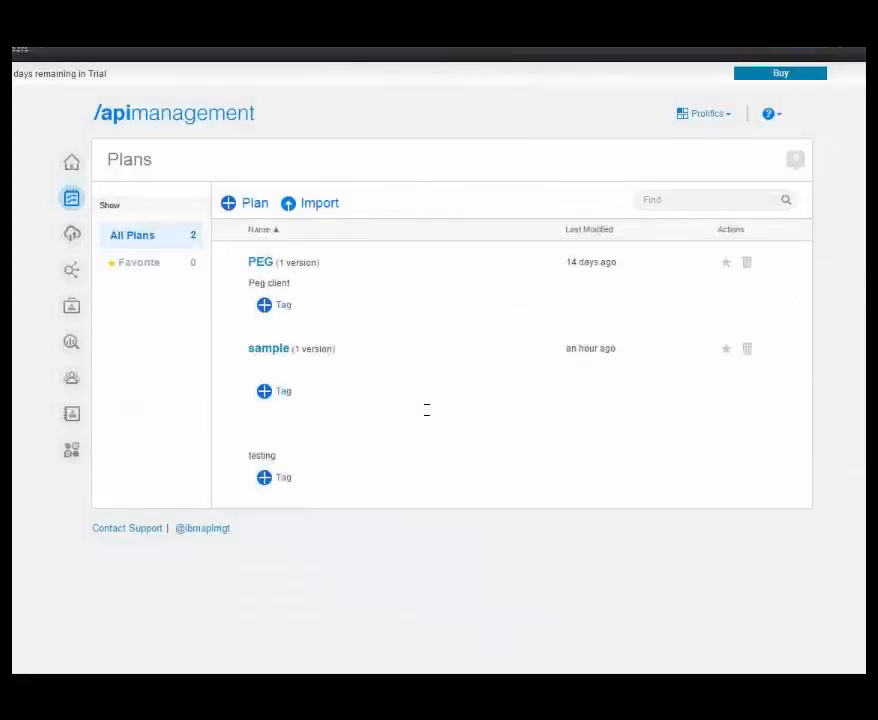
Add the trailer API's GET /trailer?title_id= resource to the sample2 plan and save the plan.
click(286, 442)
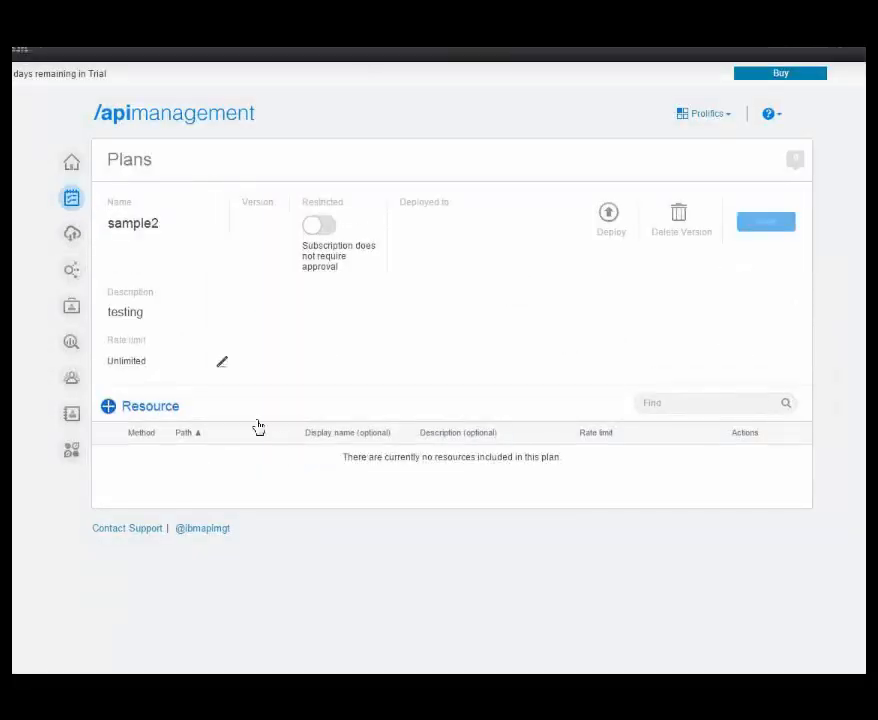
click(121, 408)
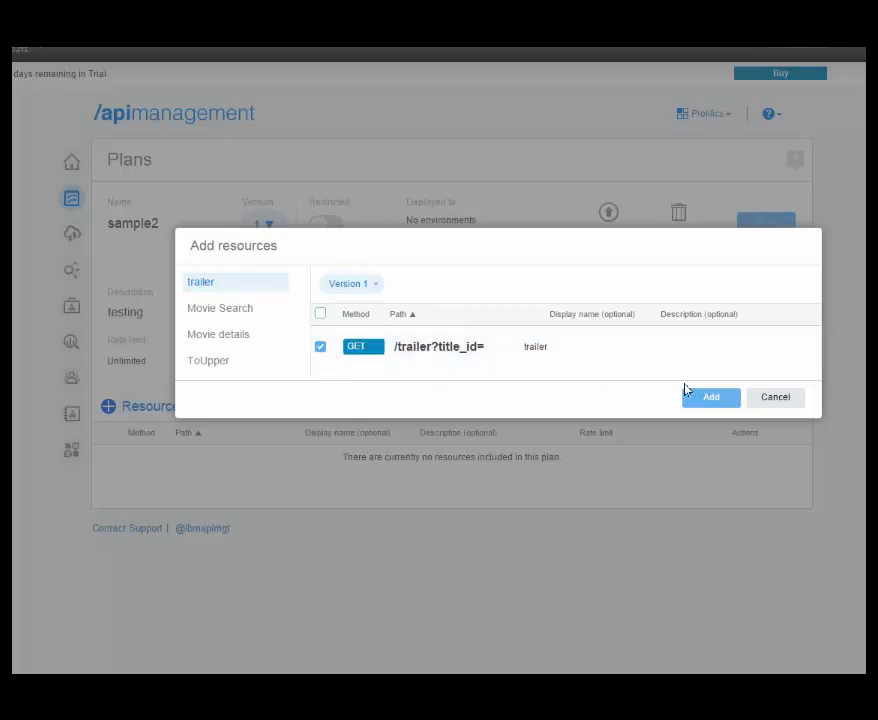
click(710, 399)
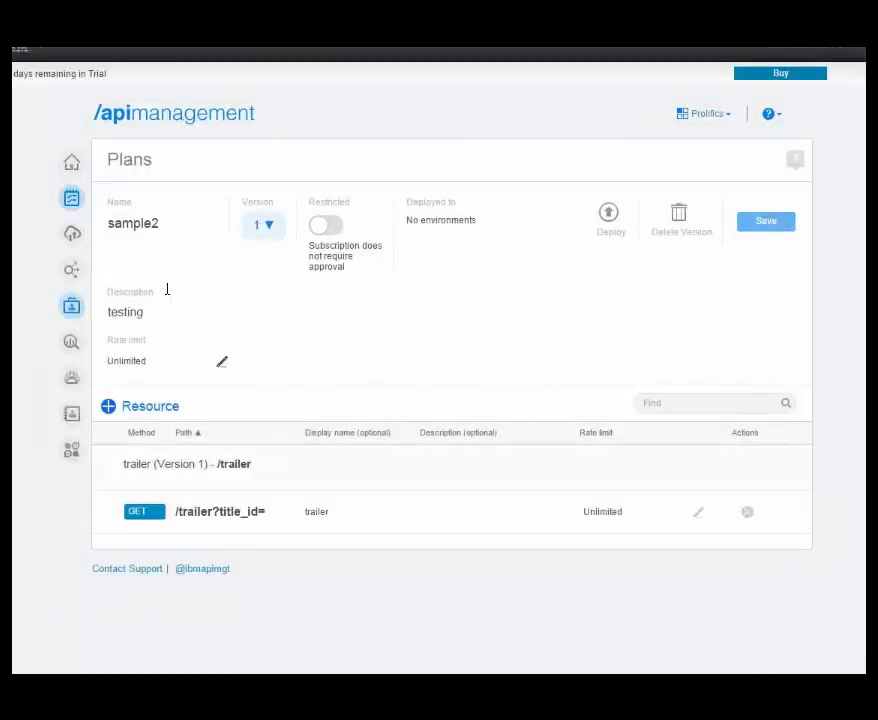
click(776, 223)
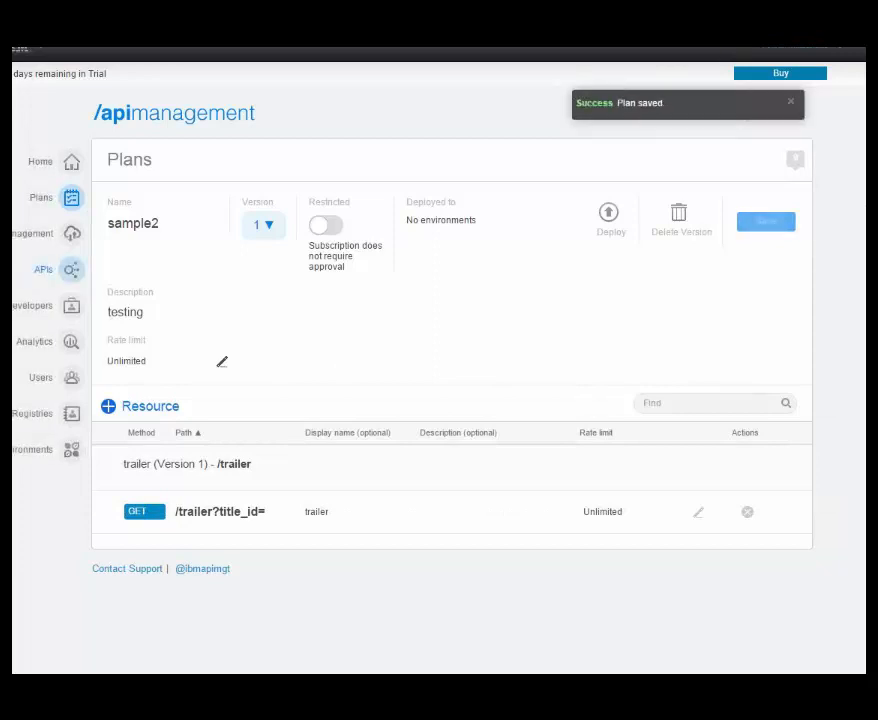
Test the trailer API's GET resource in the Sandbox environment under the sample2 plan, with title_id set to 15.
click(71, 270)
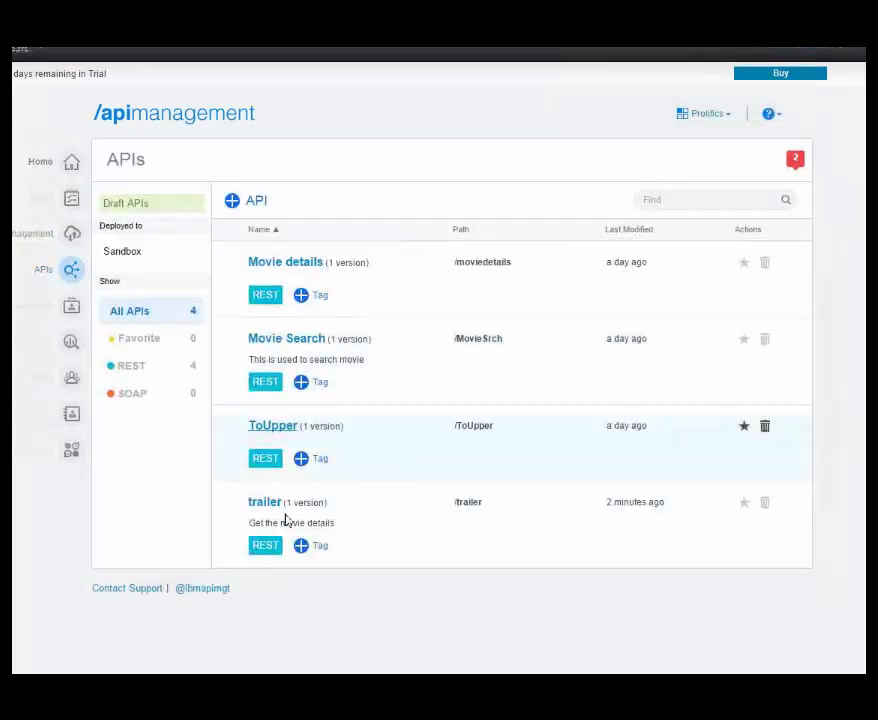
click(258, 504)
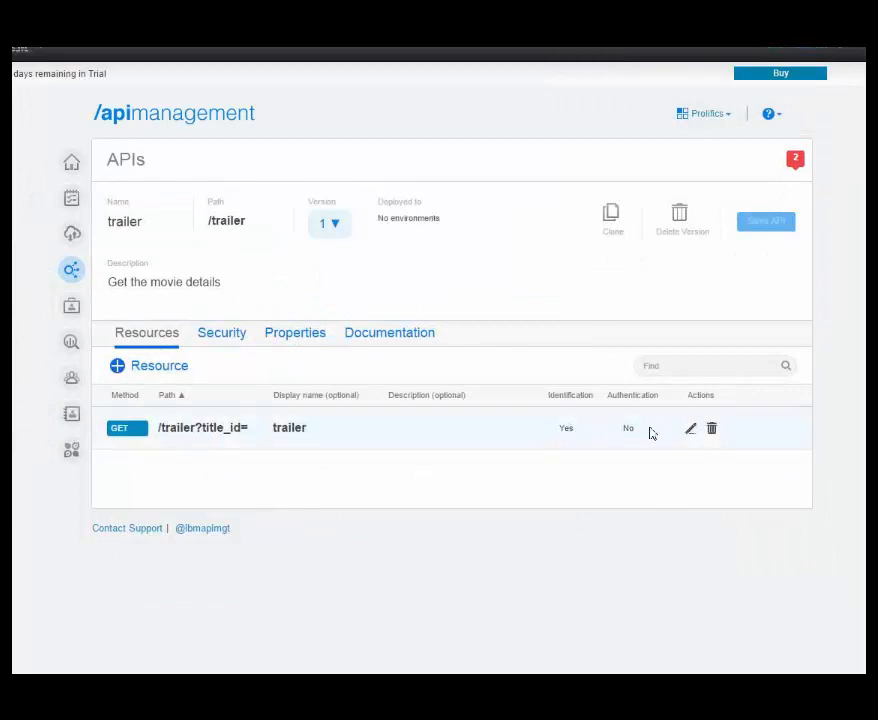
click(689, 430)
click(282, 475)
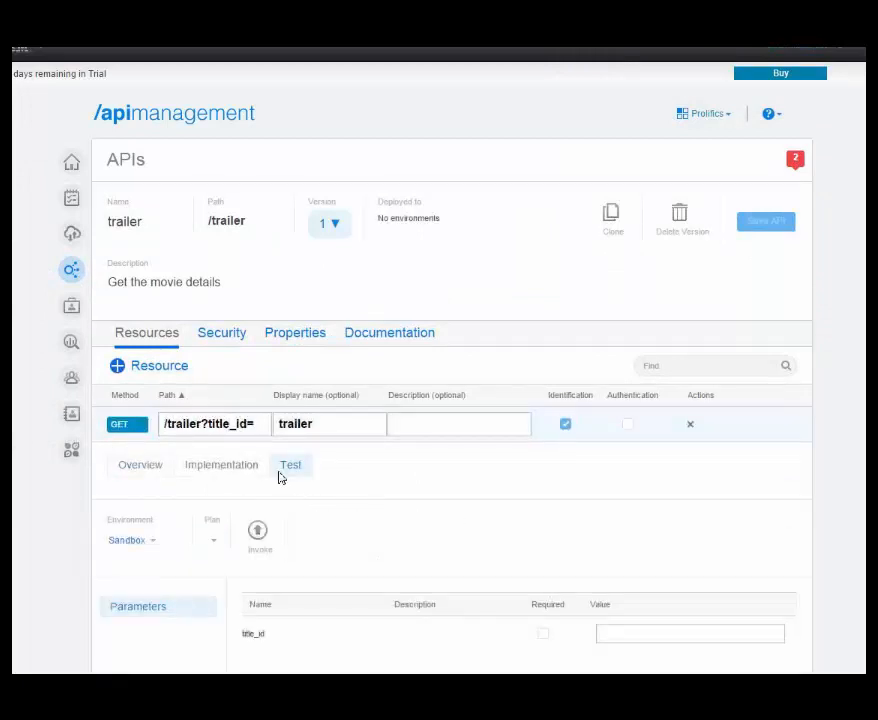
scroll(506, 580, down, 2)
click(615, 471)
text(15)
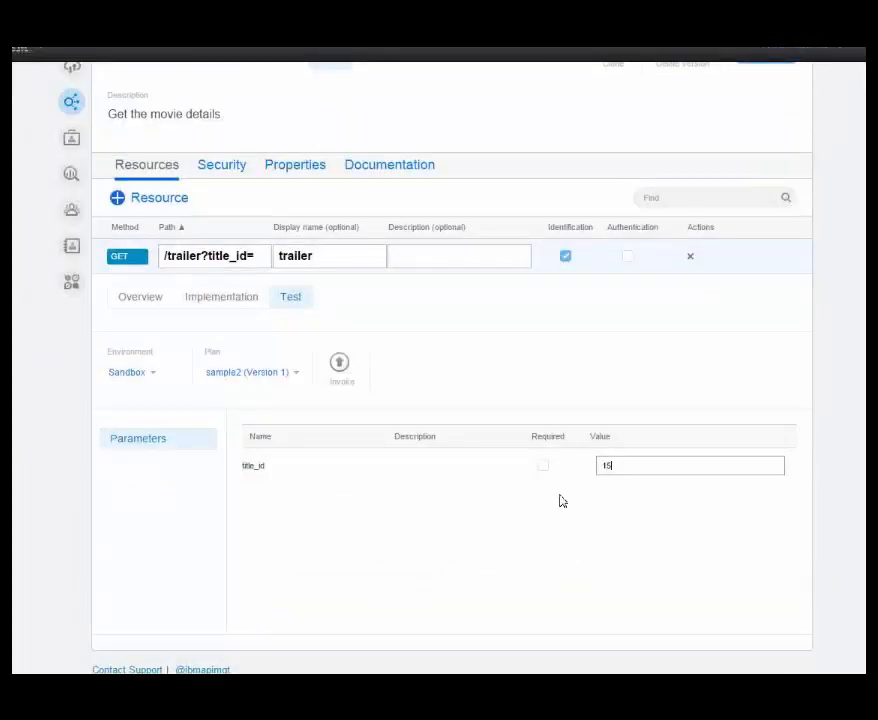
click(339, 370)
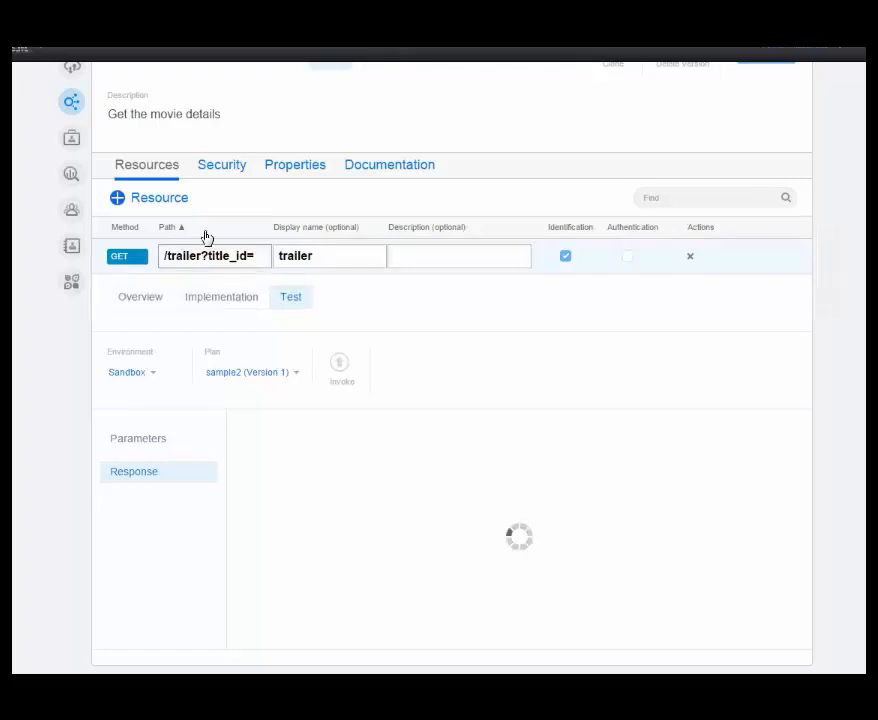
Switch to the Bluemix dashboard window and browse the catalog's boilerplates, runtimes and services.
mouse_move(150, 700)
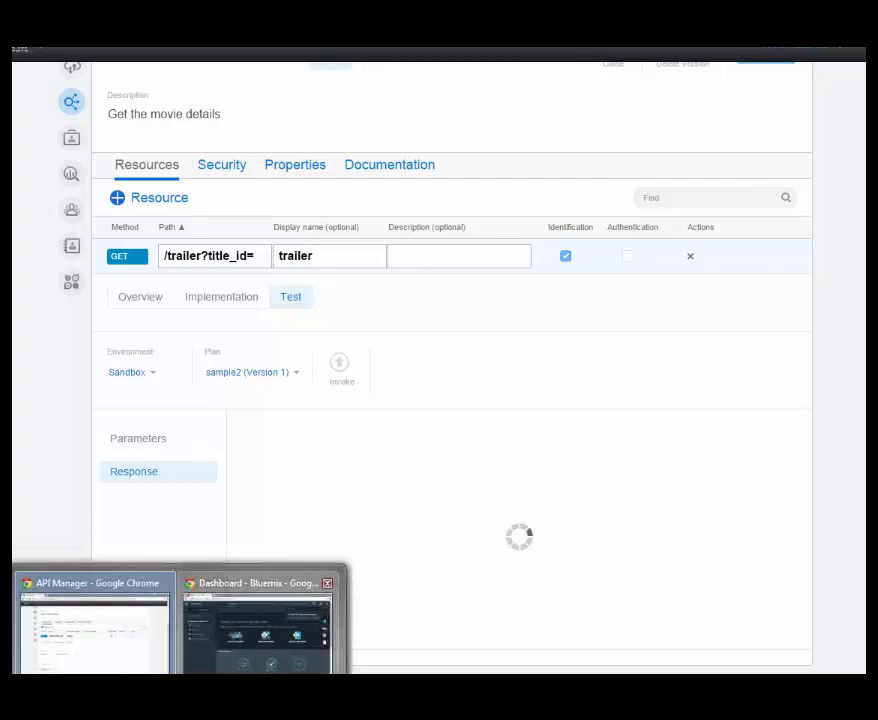
click(258, 625)
scroll(772, 544, down, 1)
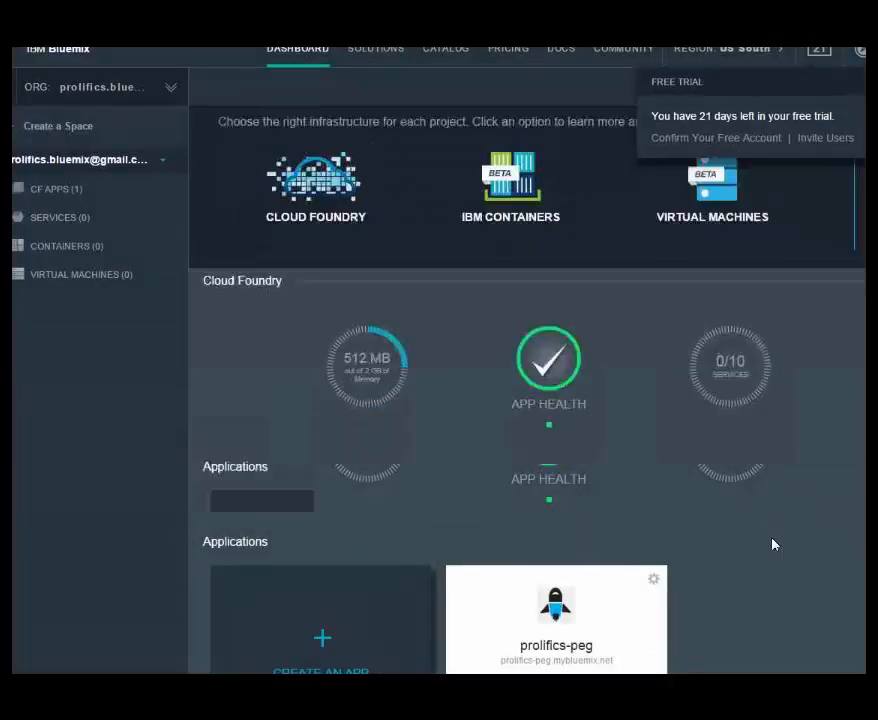
scroll(772, 544, down, 1)
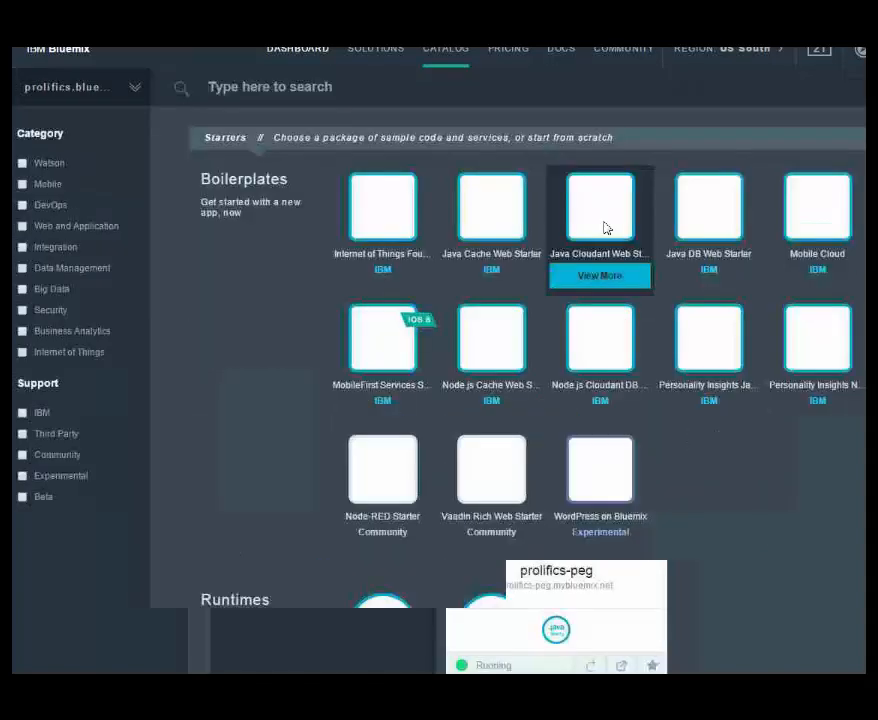
scroll(831, 435, down, 5)
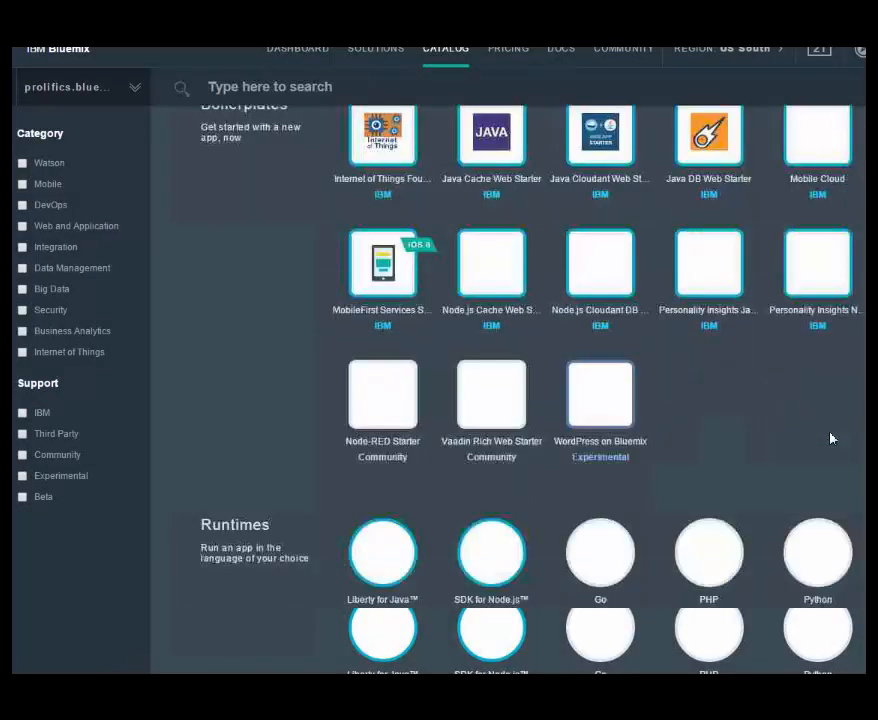
scroll(831, 438, down, 5)
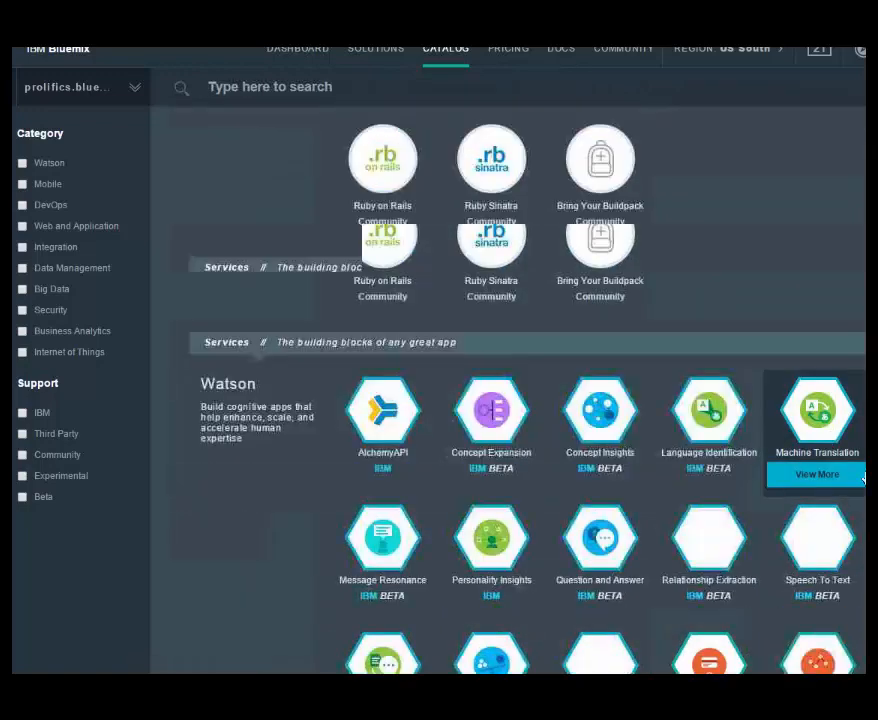
scroll(831, 438, down, 5)
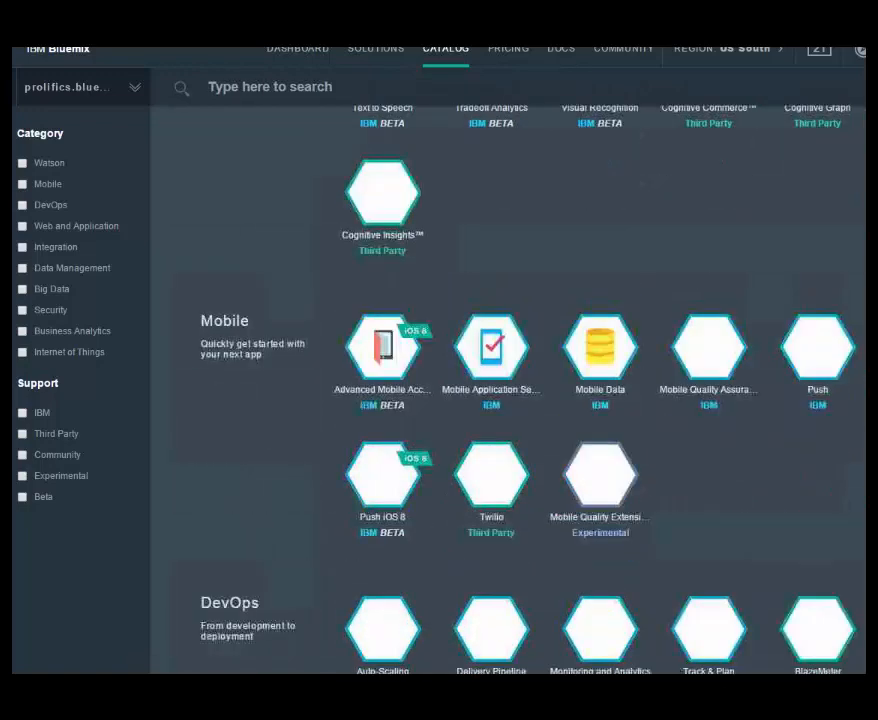
scroll(508, 390, down, 5)
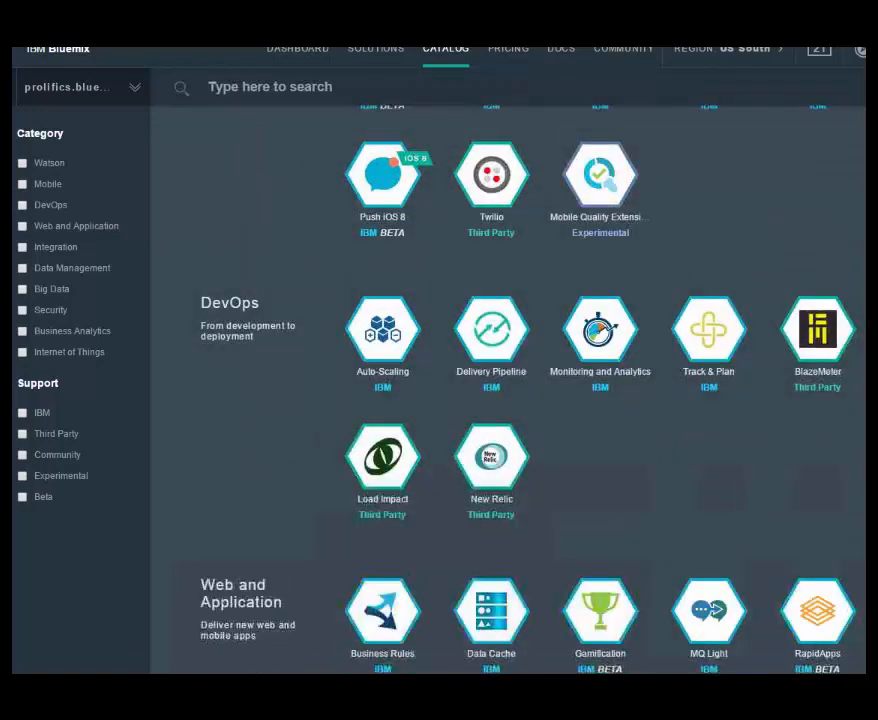
scroll(590, 320, down, 3)
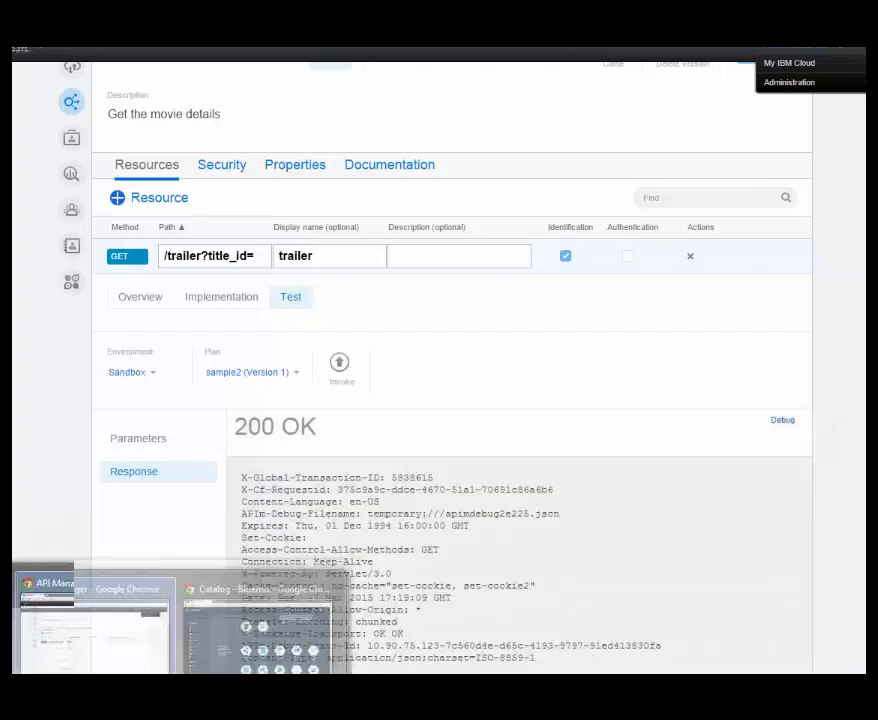
Return to the API Manager window and examine the response headers and JSON body of the trailer test call.
scroll(841, 539, down, 1)
scroll(841, 539, down, 3)
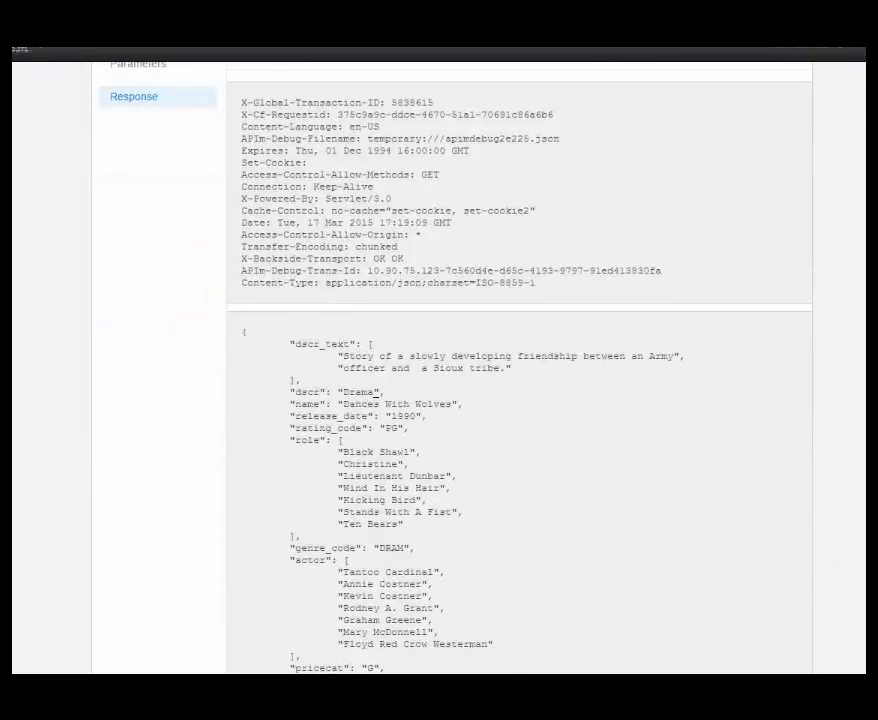
scroll(632, 484, up, 4)
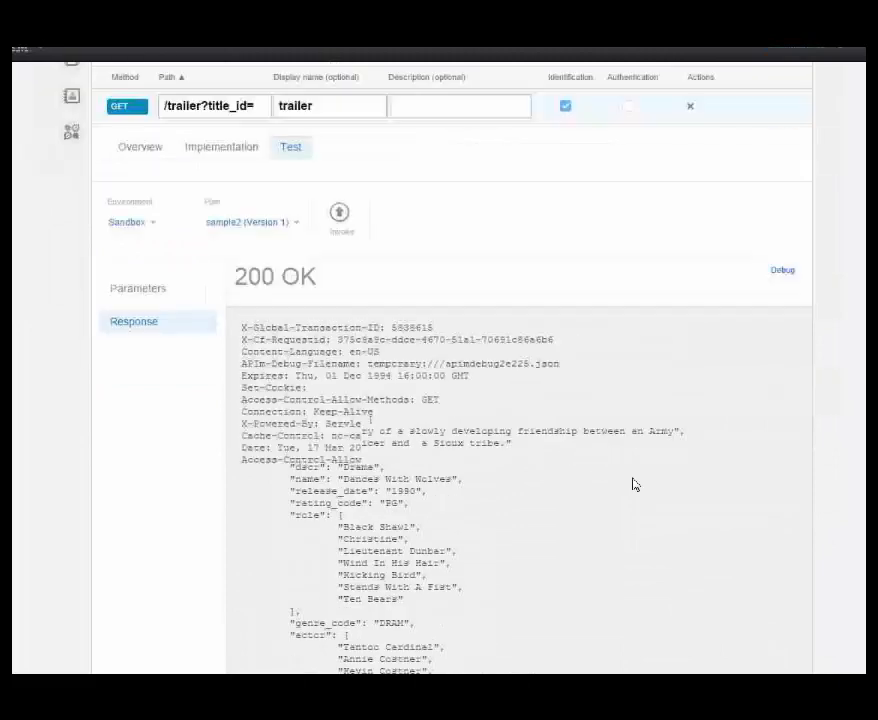
scroll(632, 484, up, 1)
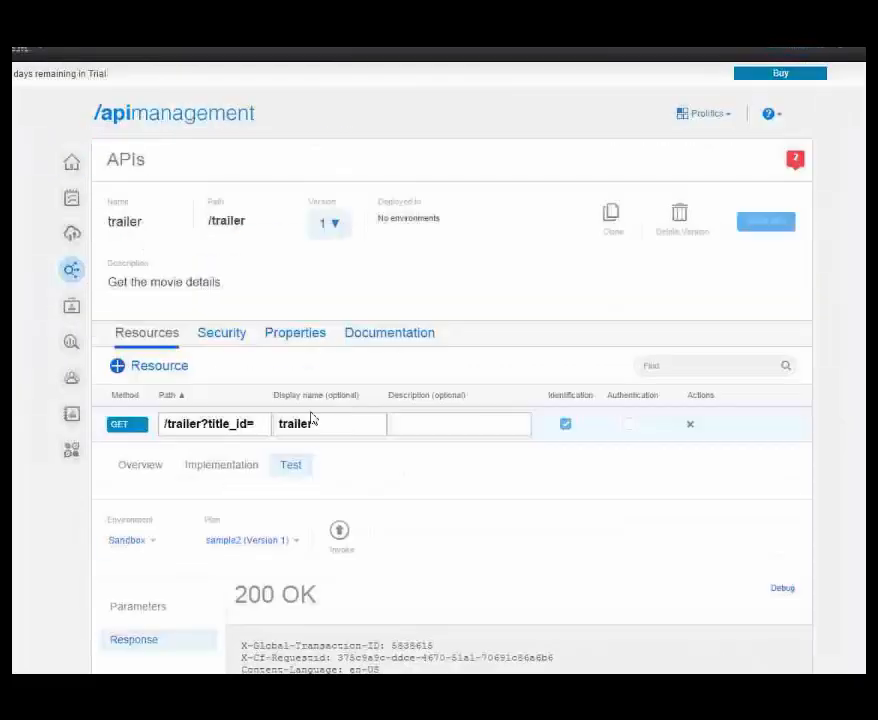
View the API management users and the roles that can be assigned to the account owner.
click(71, 380)
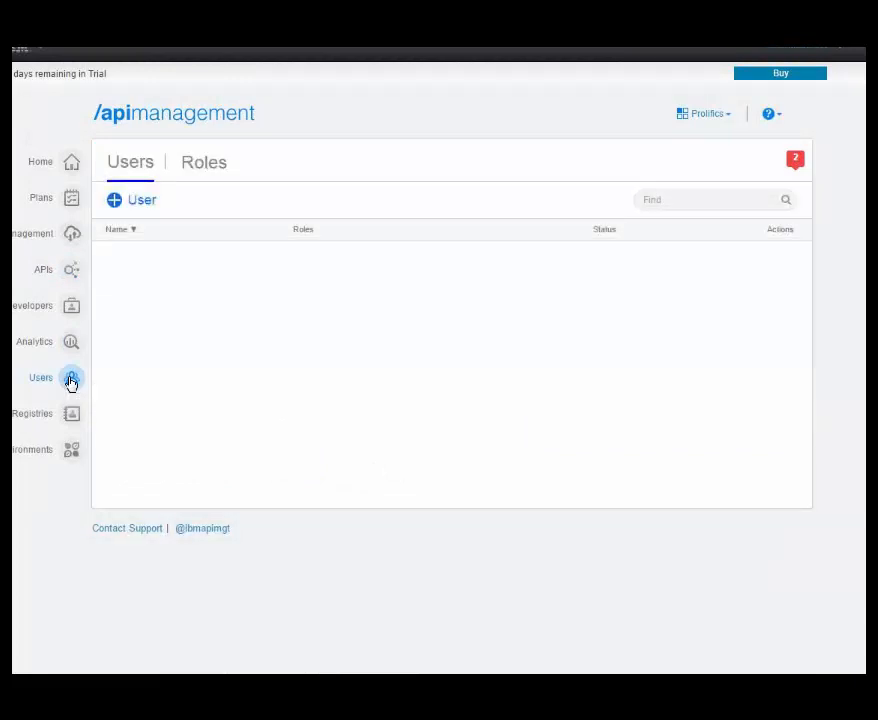
click(118, 203)
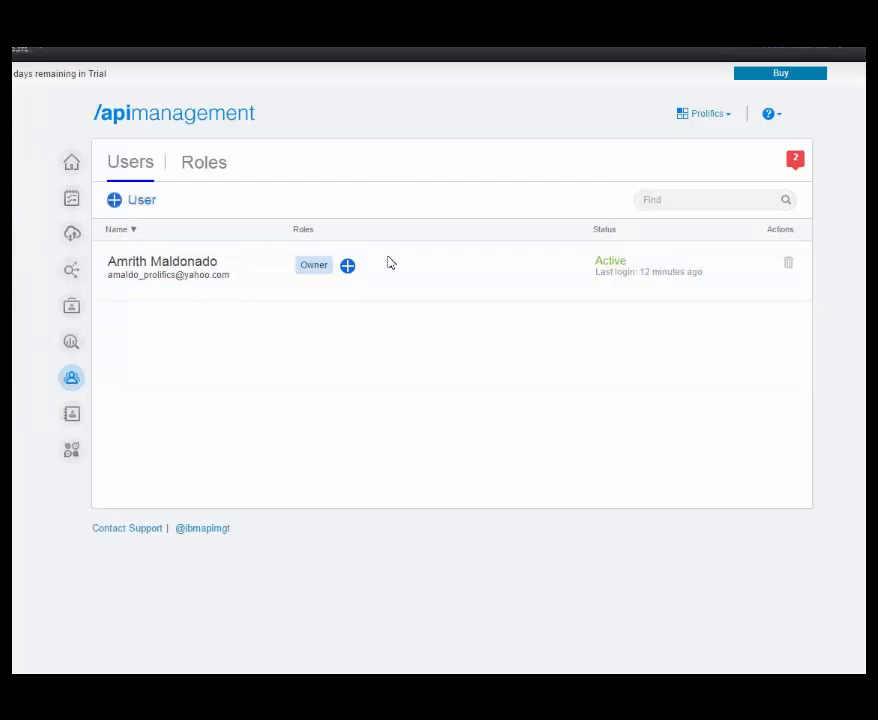
click(348, 268)
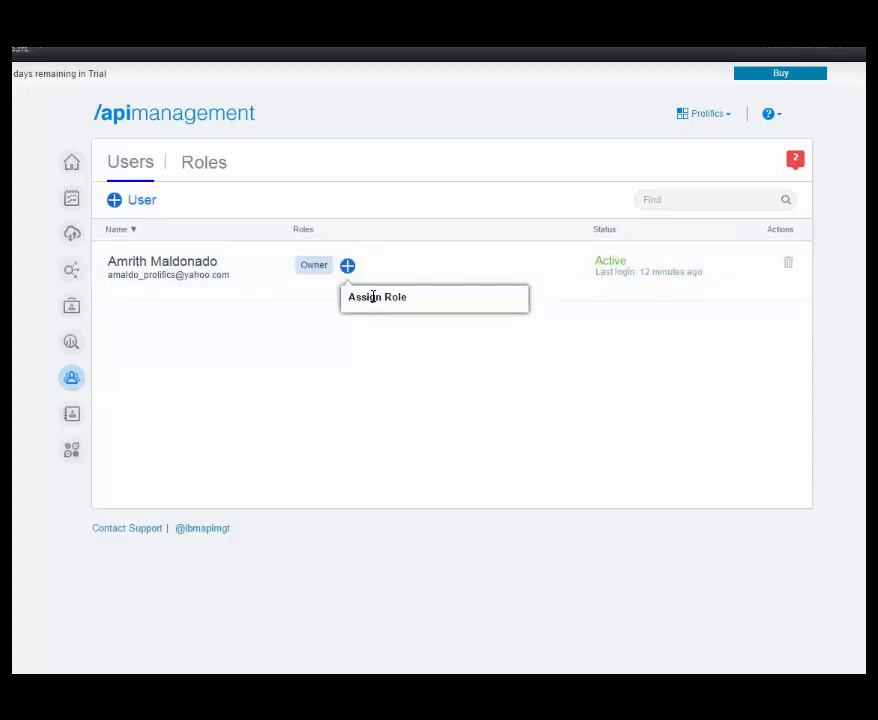
click(373, 297)
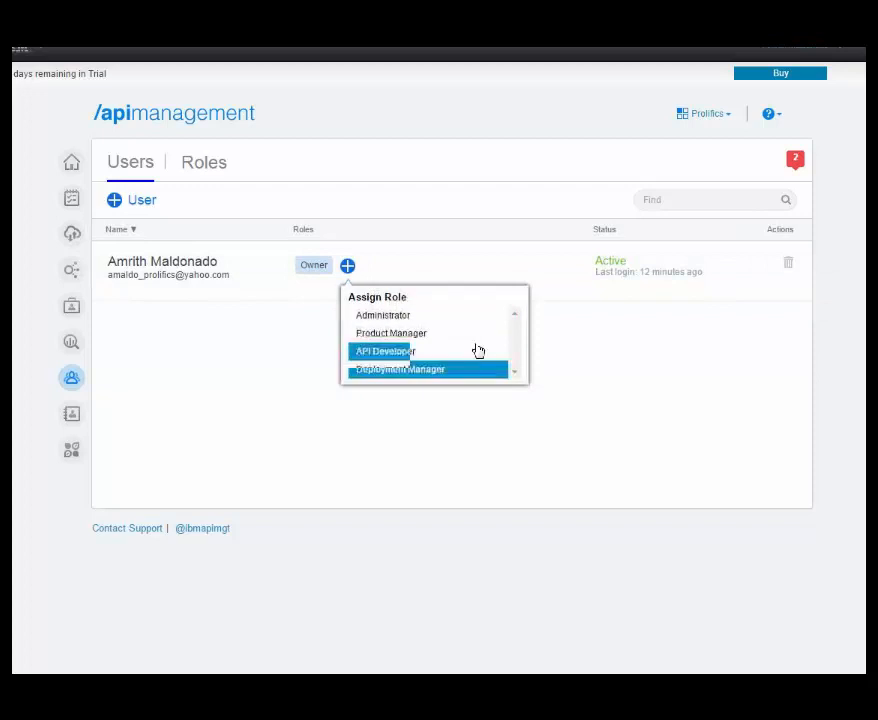
scroll(489, 366, down, 2)
click(420, 385)
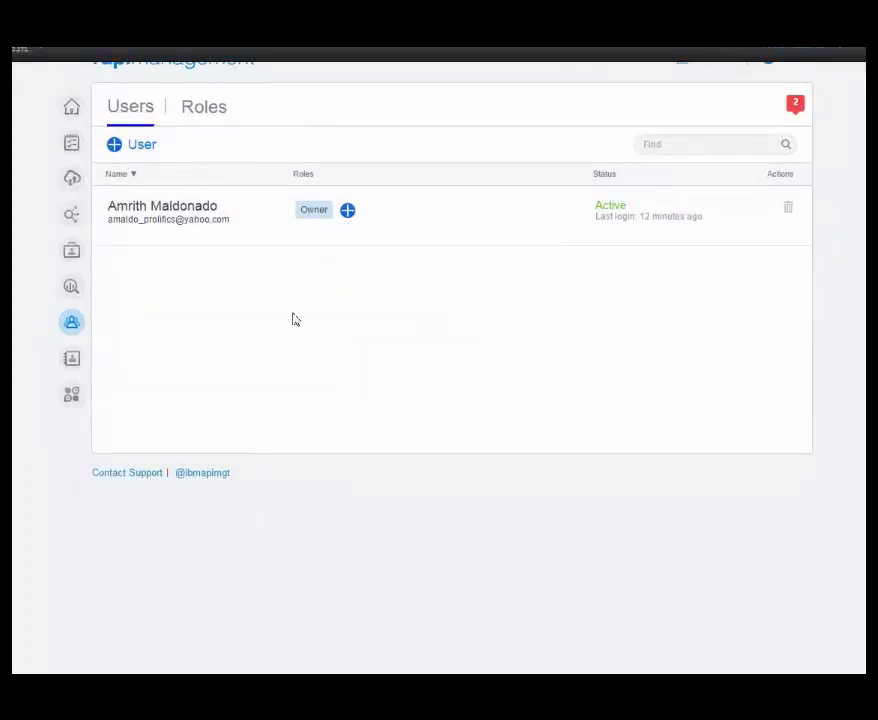
scroll(152, 298, up, 2)
Open the API call analytics for the Sandbox environment.
mouse_move(70, 270)
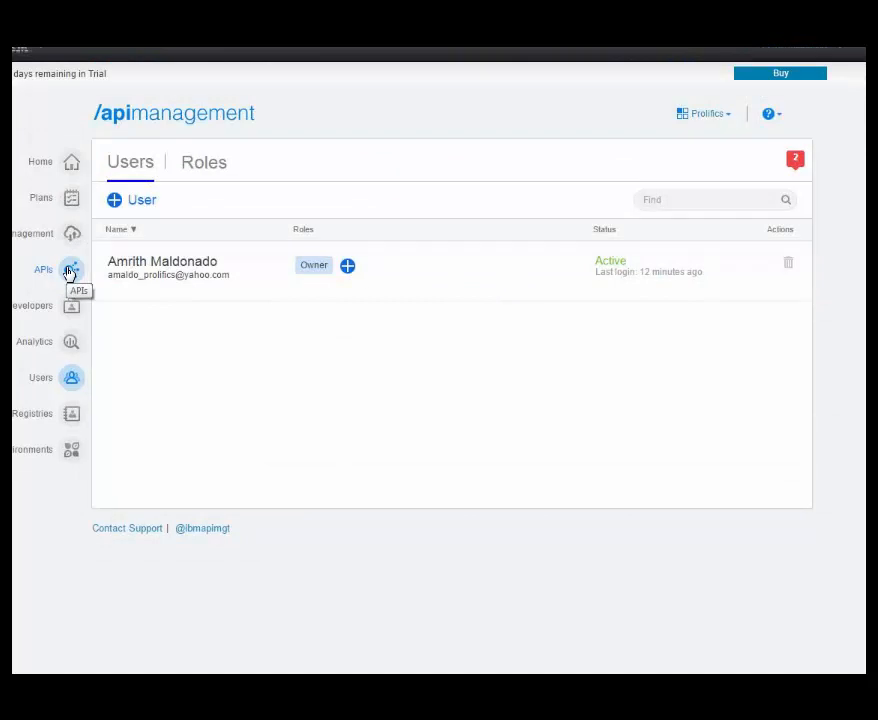
click(71, 344)
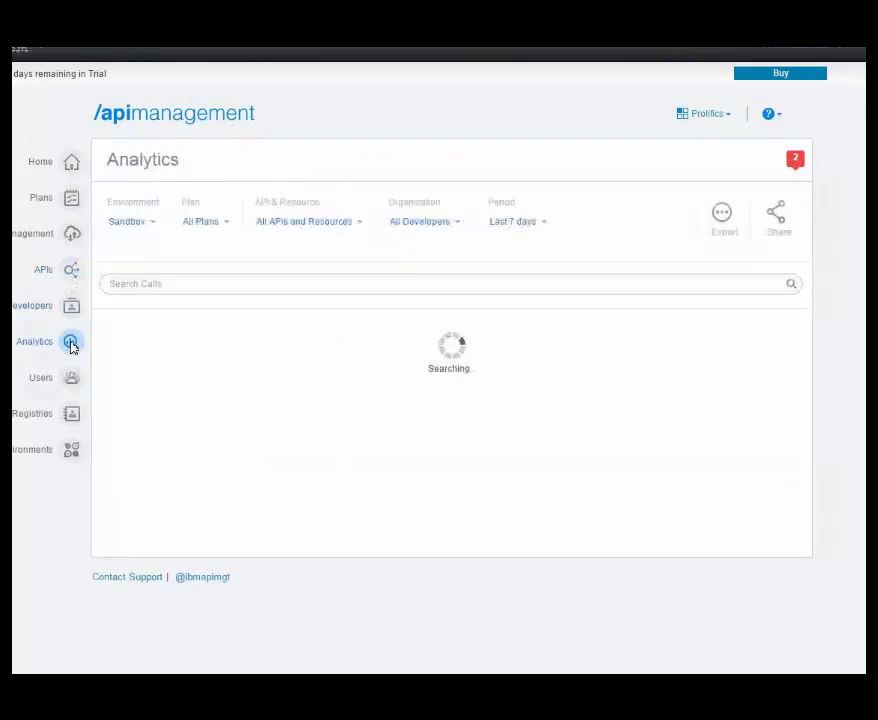